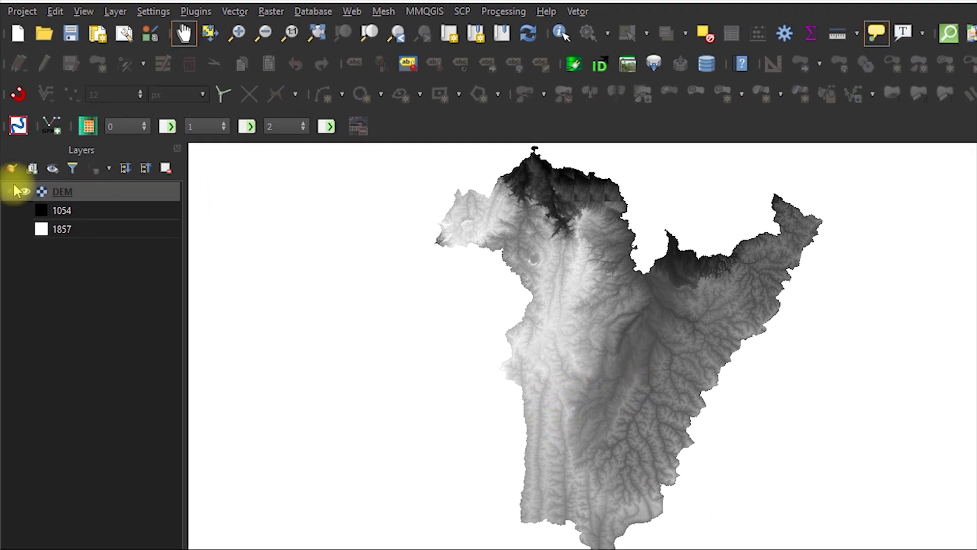
# Duplicate the DEM layer and rename the copy as DEM 2.
pyautogui.click(85, 204)
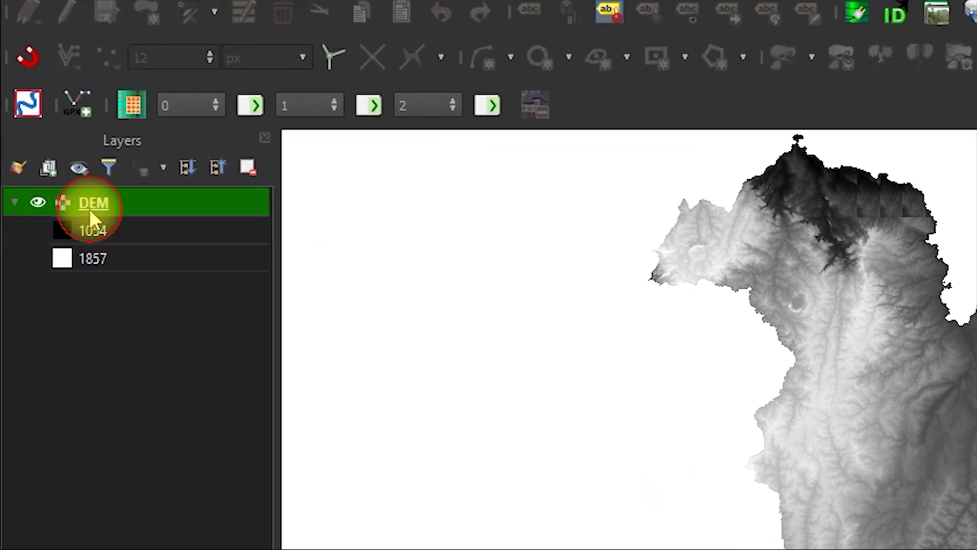
pyautogui.rightClick(130, 219)
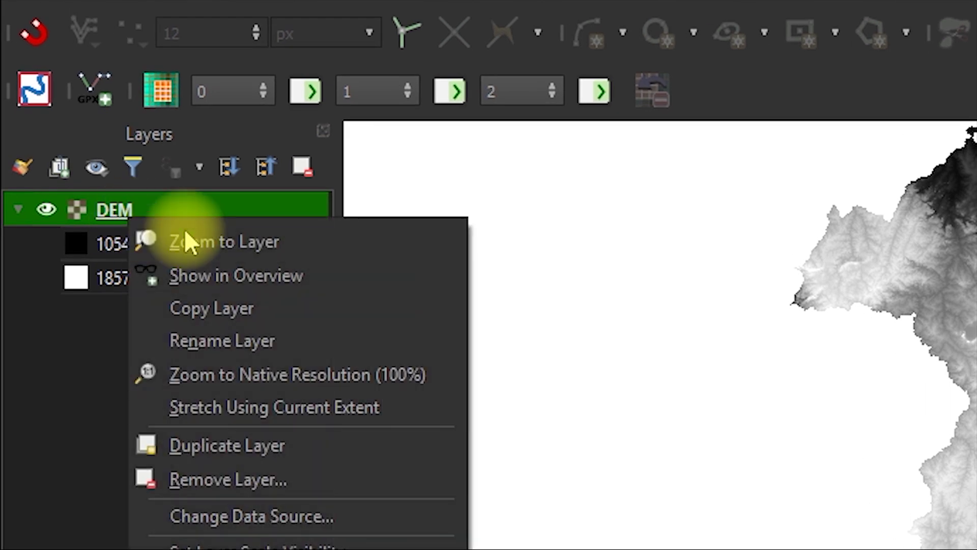
pyautogui.click(245, 451)
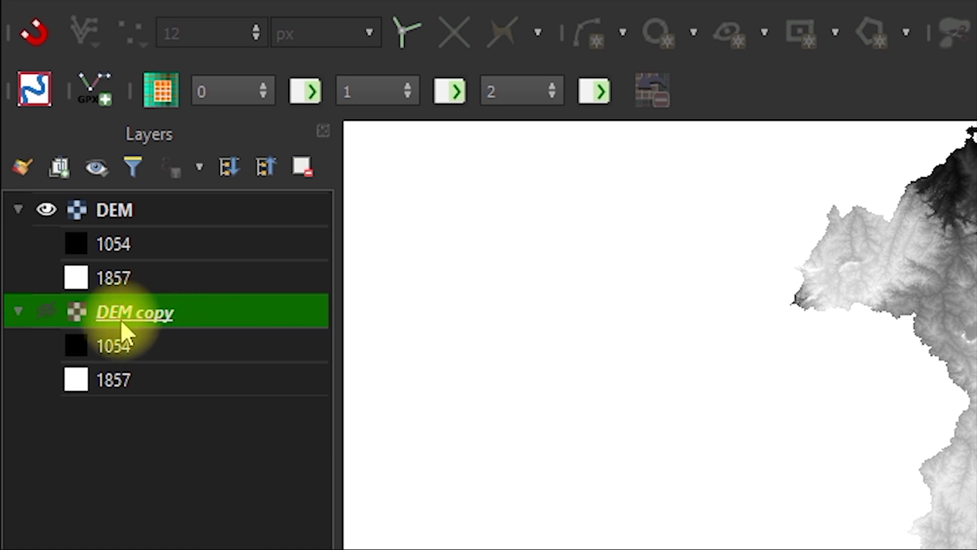
pyautogui.click(136, 315)
pyautogui.click(187, 323)
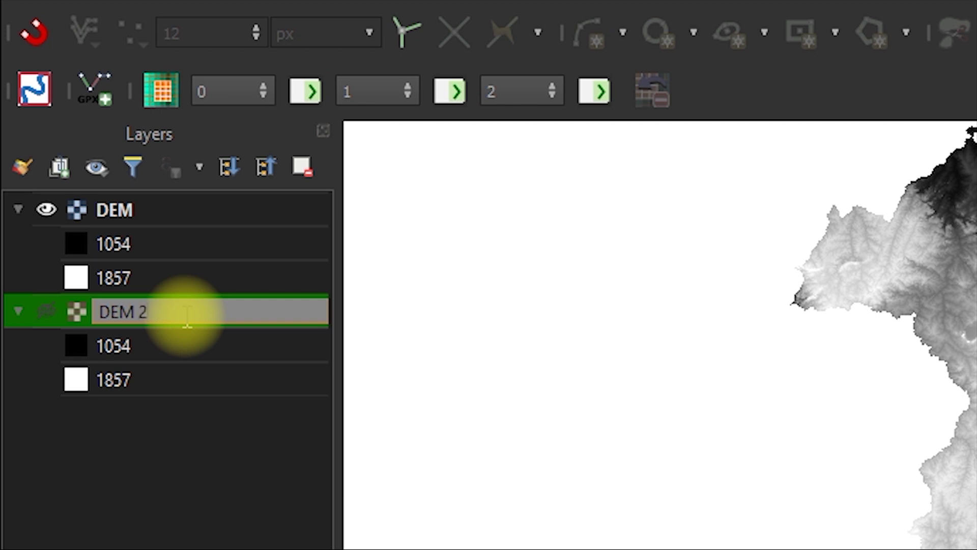
pyautogui.write('2')
pyautogui.press('Return')
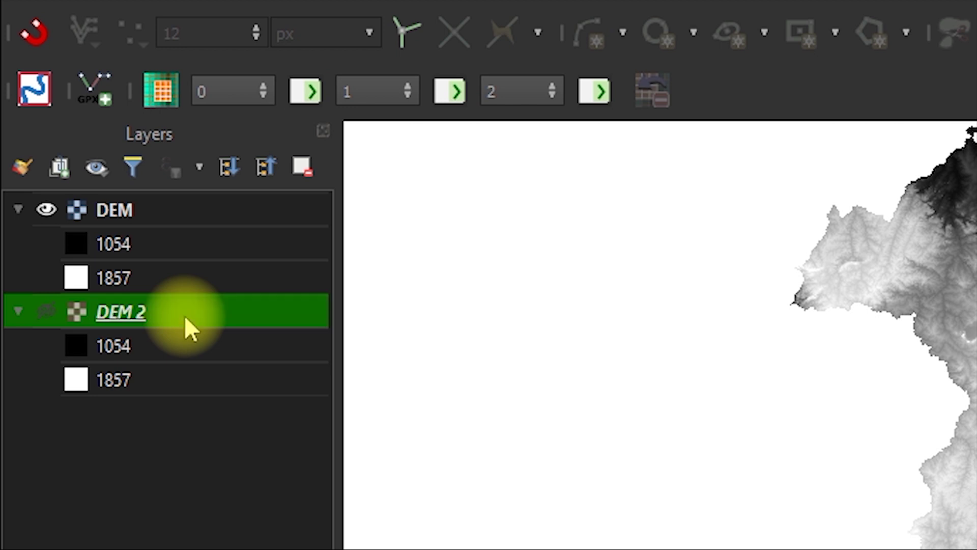
# Move the DEM 2 layer above DEM in the layer order and make it visible.
pyautogui.moveTo(185, 316); pyautogui.dragTo(175, 201)
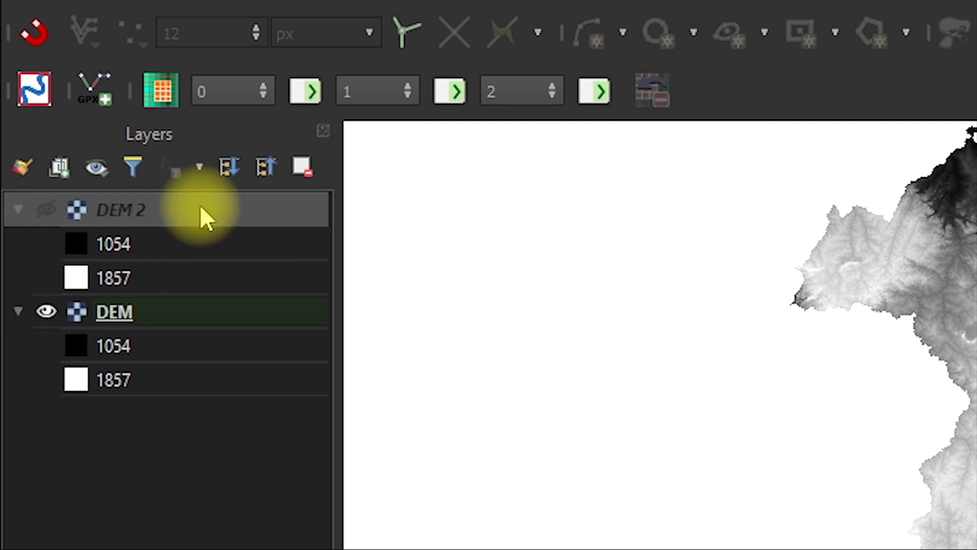
pyautogui.click(168, 208)
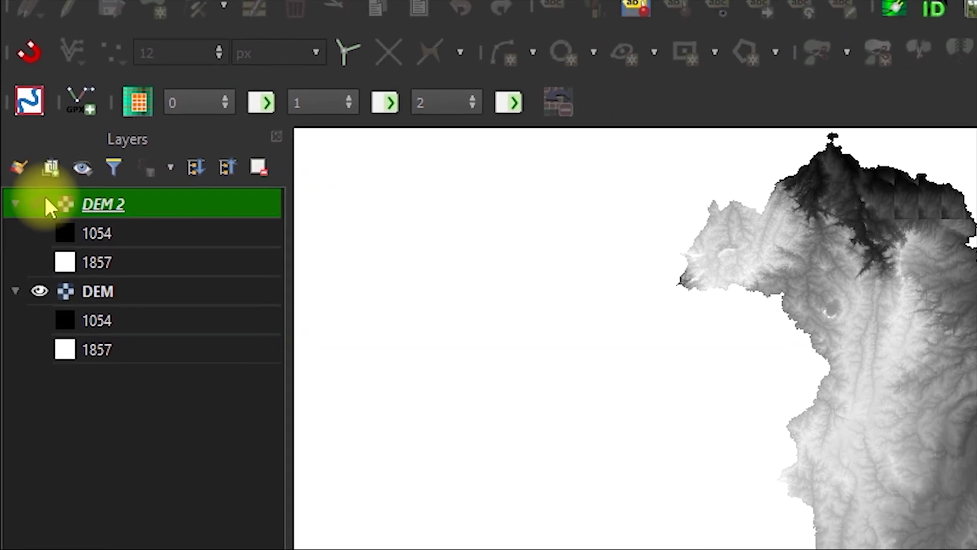
pyautogui.click(40, 204)
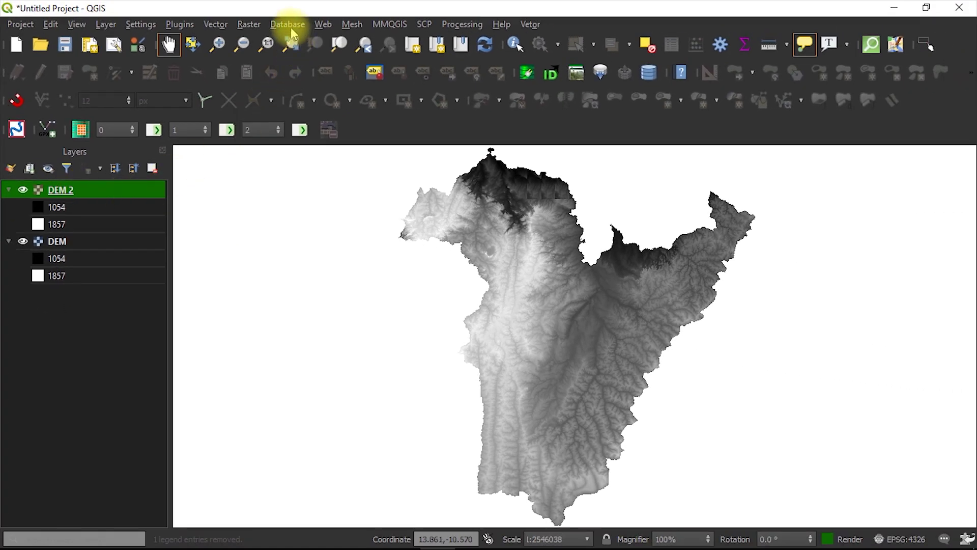
# Set up a raster Hillshade analysis on the DEM 2 layer with a Z factor of 2.
pyautogui.click(249, 24)
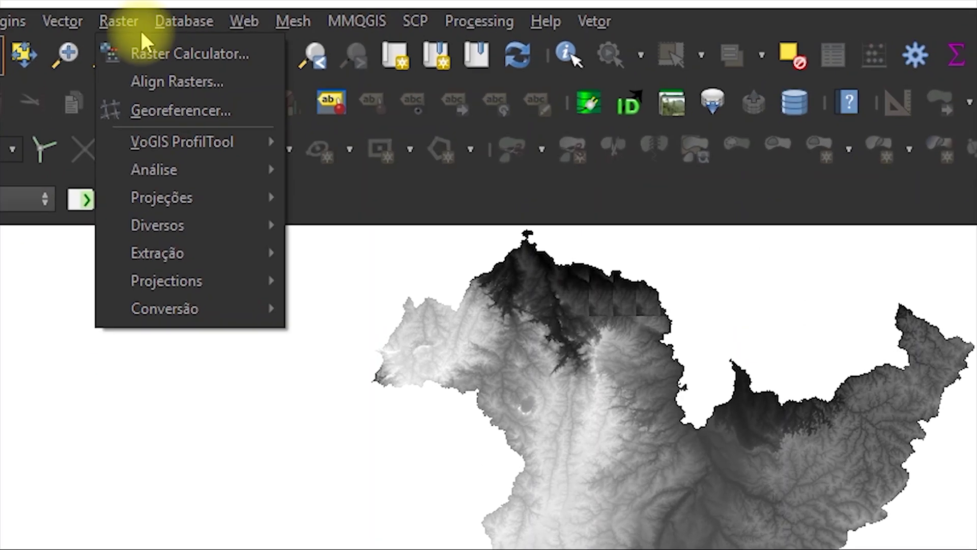
pyautogui.moveTo(128, 207)
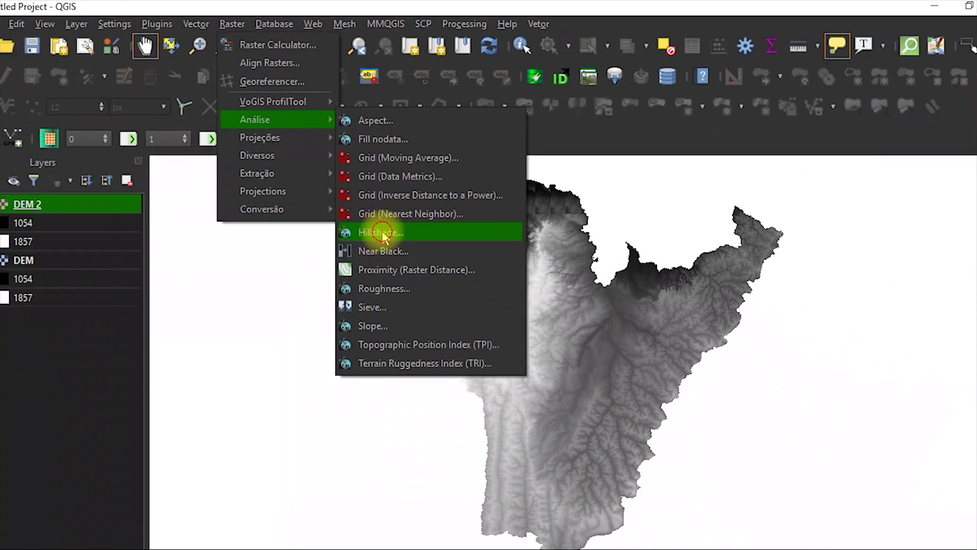
pyautogui.click(336, 366)
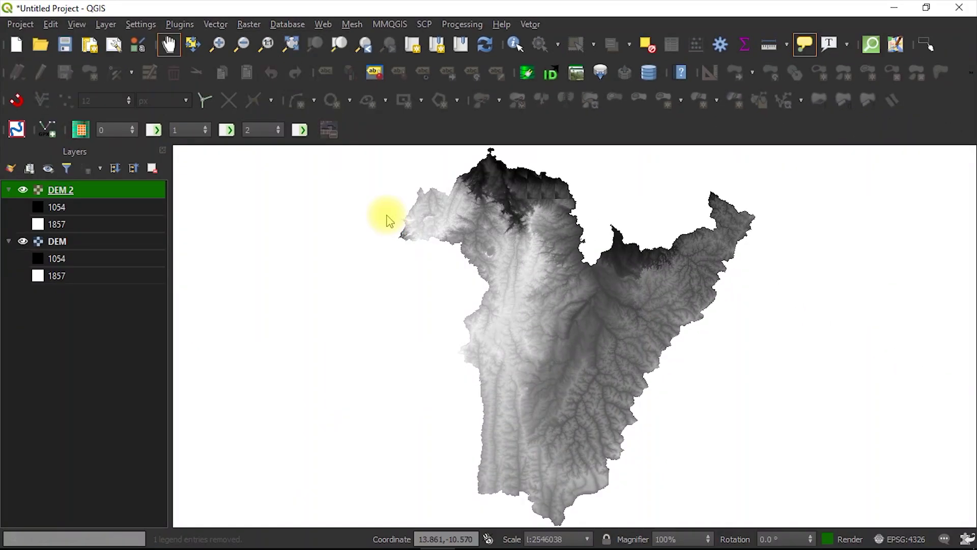
pyautogui.moveTo(524, 155); pyautogui.dragTo(580, 93)
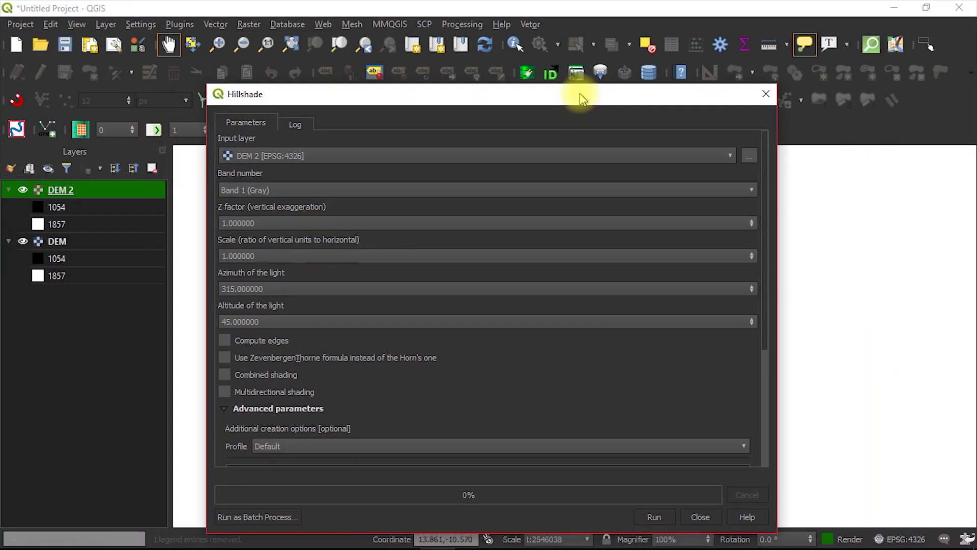
pyautogui.click(509, 223)
pyautogui.scroll(1, 509, 223)
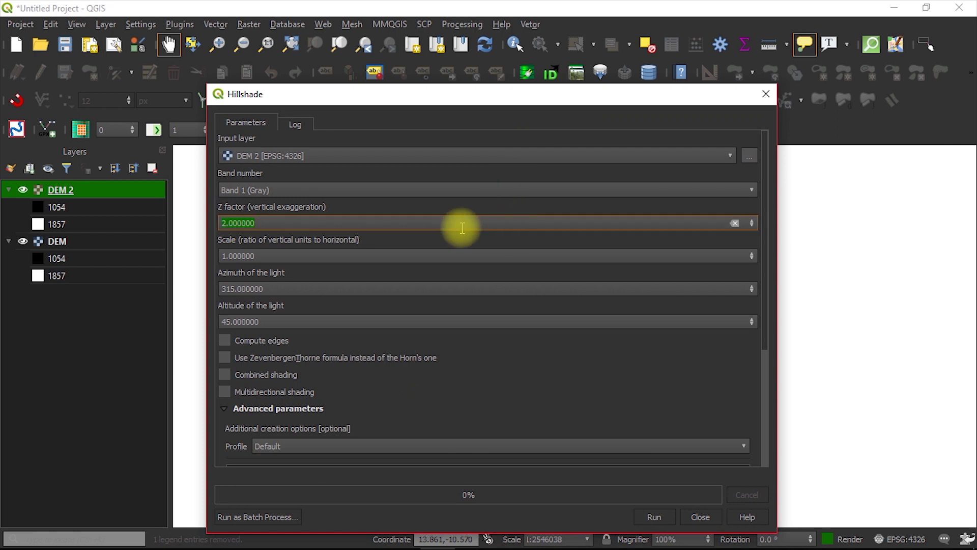
pyautogui.moveTo(360, 94); pyautogui.dragTo(343, 51)
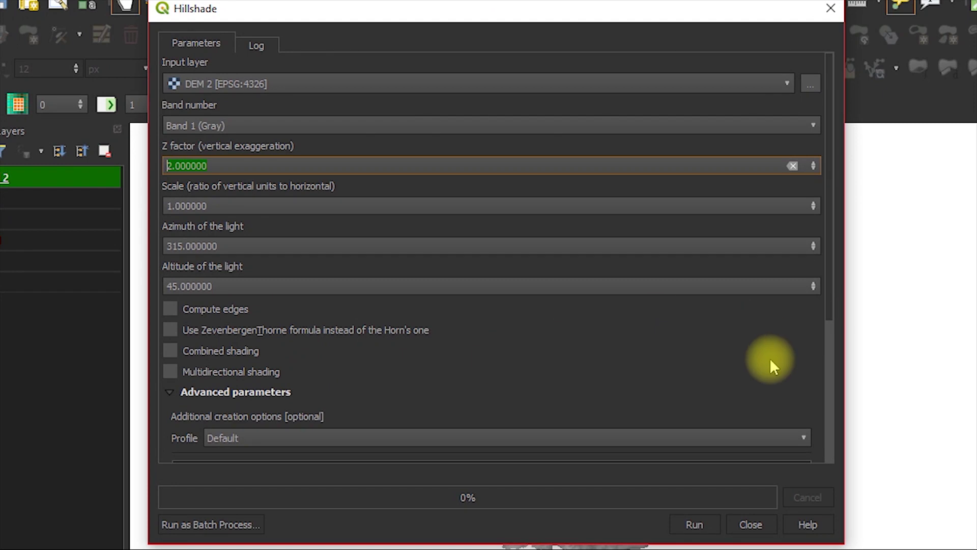
# Enable multidirectional shading, choose the High compression profile and run the hillshade to a temporary file.
pyautogui.moveTo(829, 294); pyautogui.dragTo(828, 396)
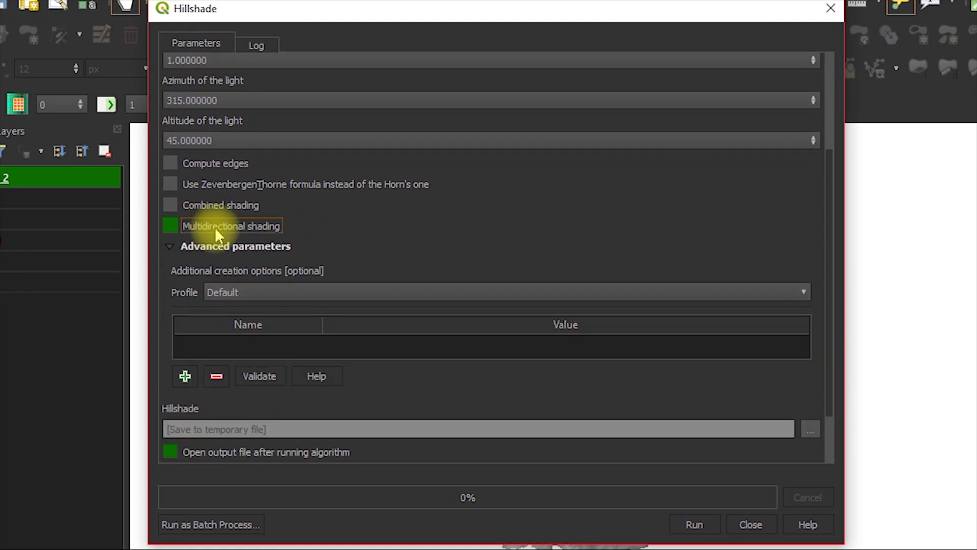
pyautogui.click(358, 292)
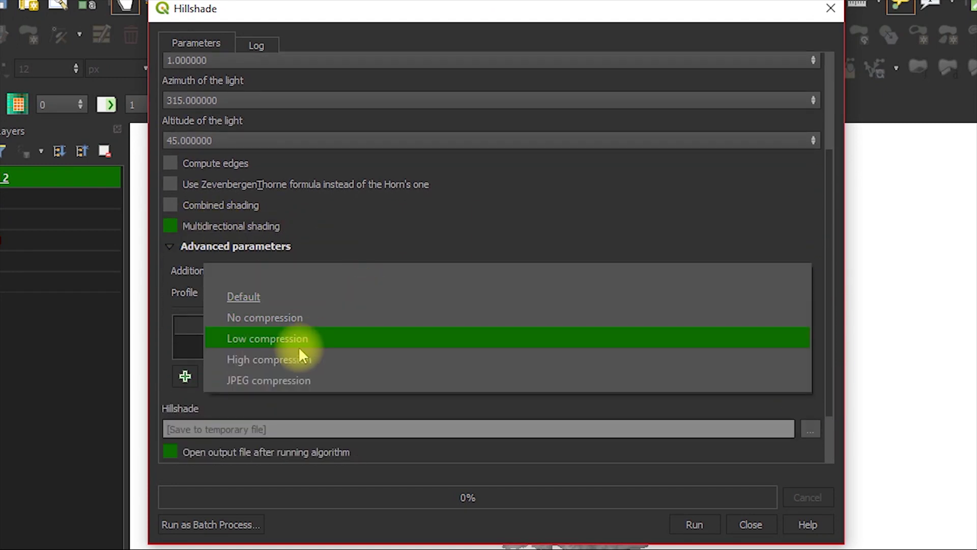
pyautogui.click(293, 359)
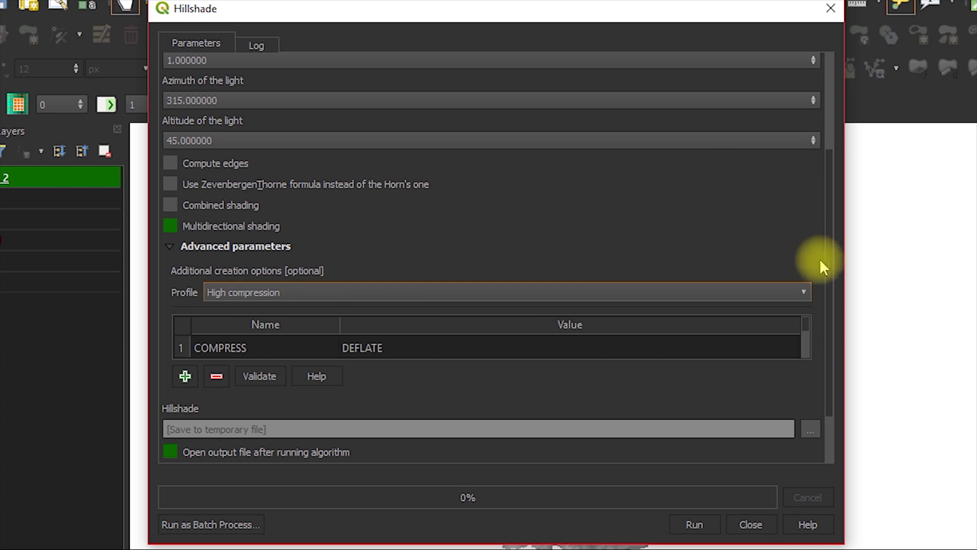
pyautogui.moveTo(829, 316); pyautogui.dragTo(827, 375)
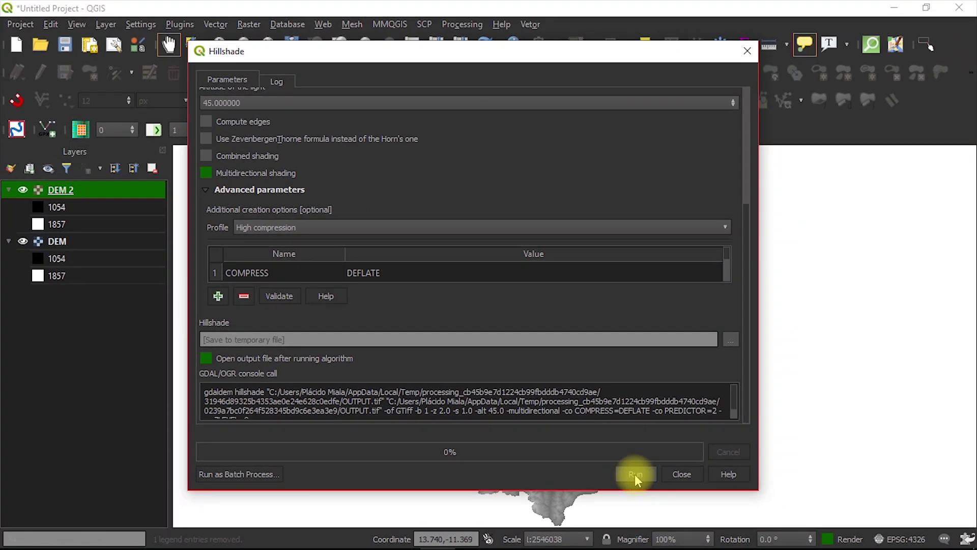
pyautogui.click(635, 474)
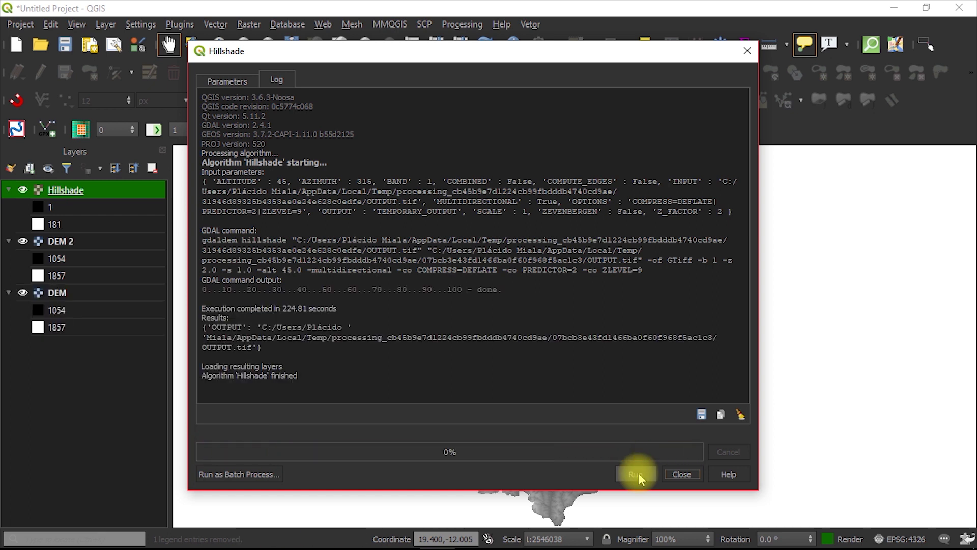
pyautogui.click(680, 473)
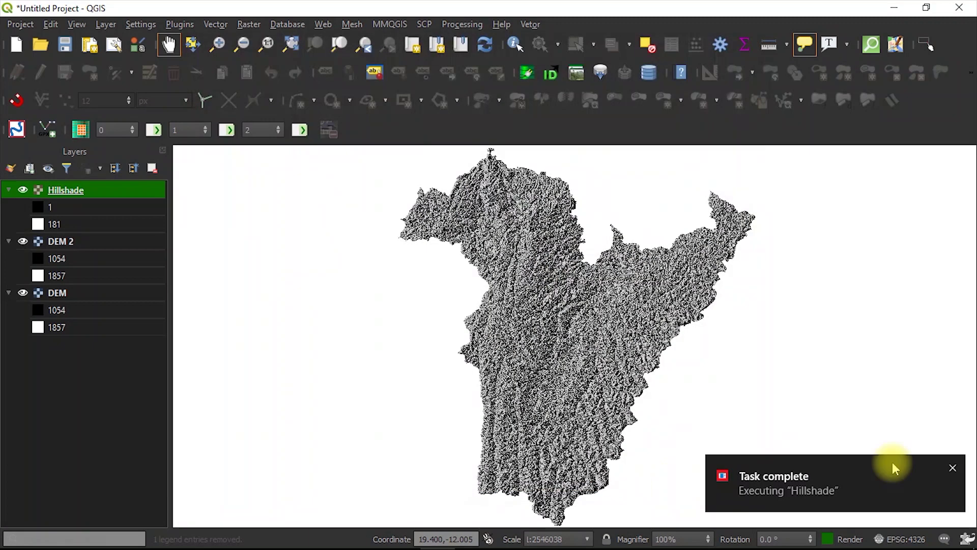
pyautogui.click(952, 468)
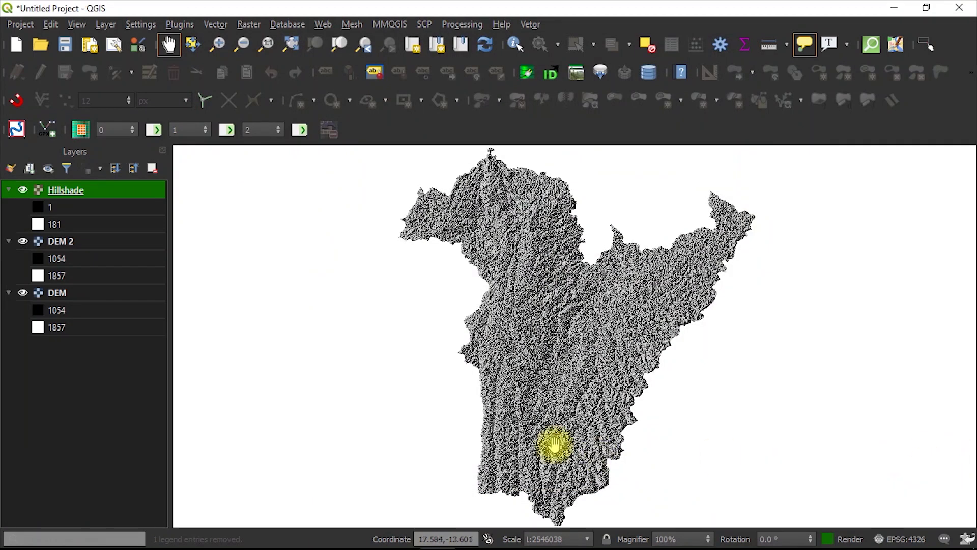
# Hide the DEM 2 layer and move it below DEM in the layer order.
pyautogui.click(23, 242)
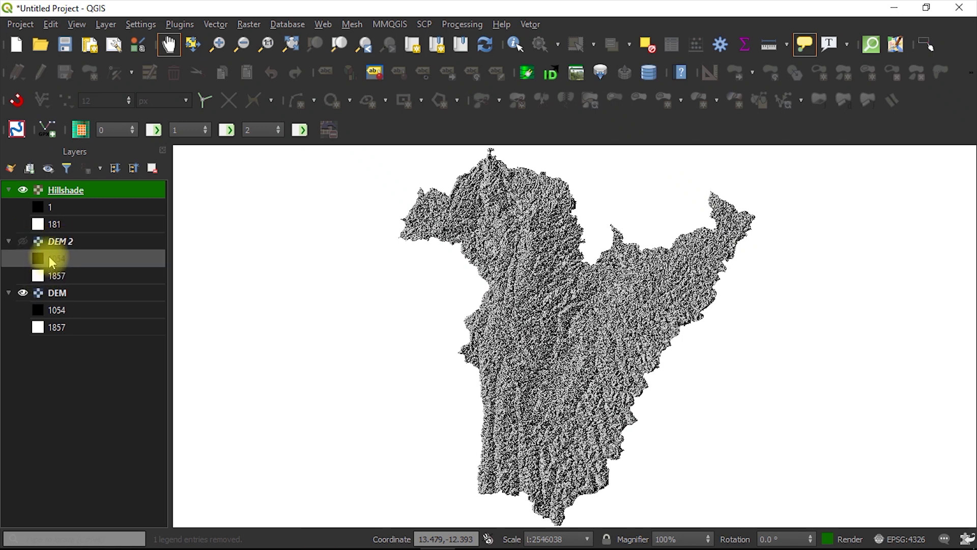
pyautogui.moveTo(56, 247); pyautogui.dragTo(71, 351)
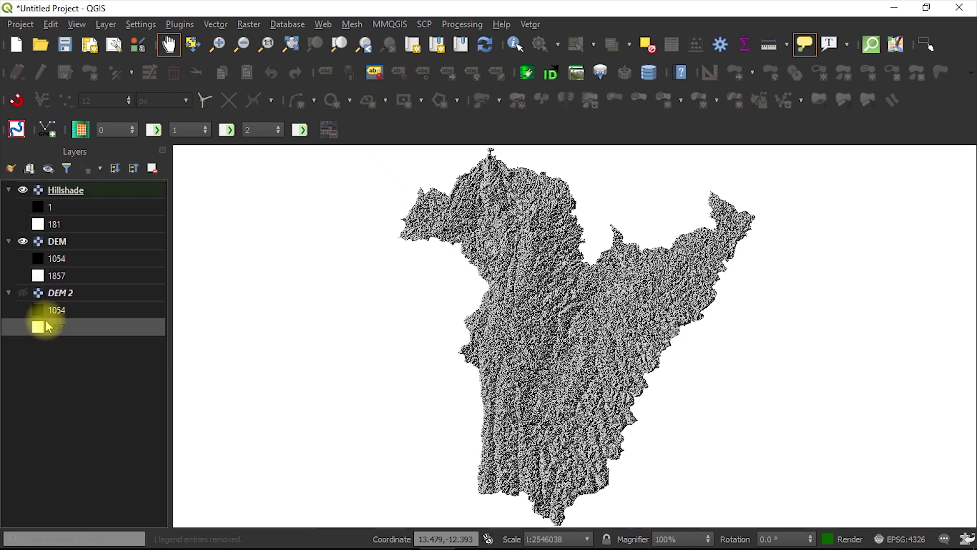
# Set the Hillshade layer's global opacity to 35.1 % and apply it.
pyautogui.click(63, 191)
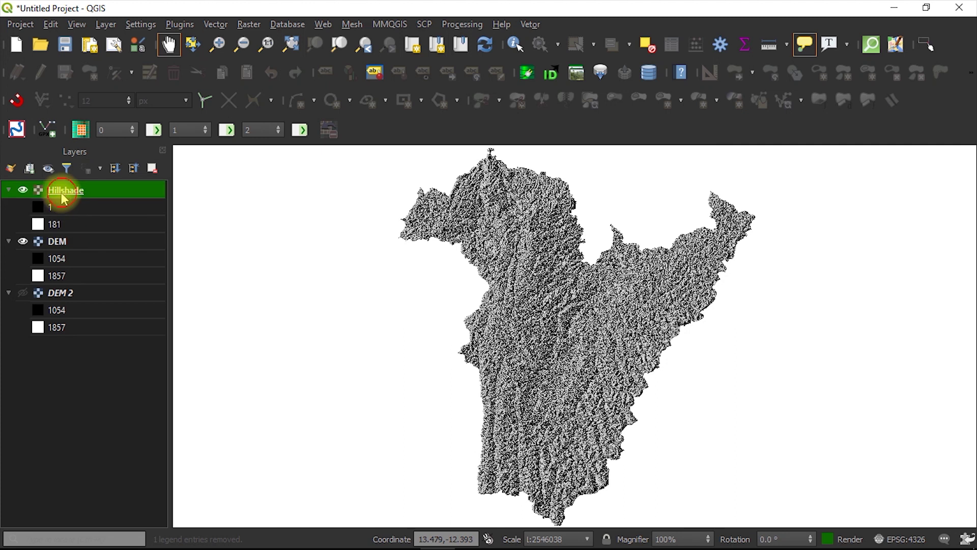
pyautogui.rightClick(63, 189)
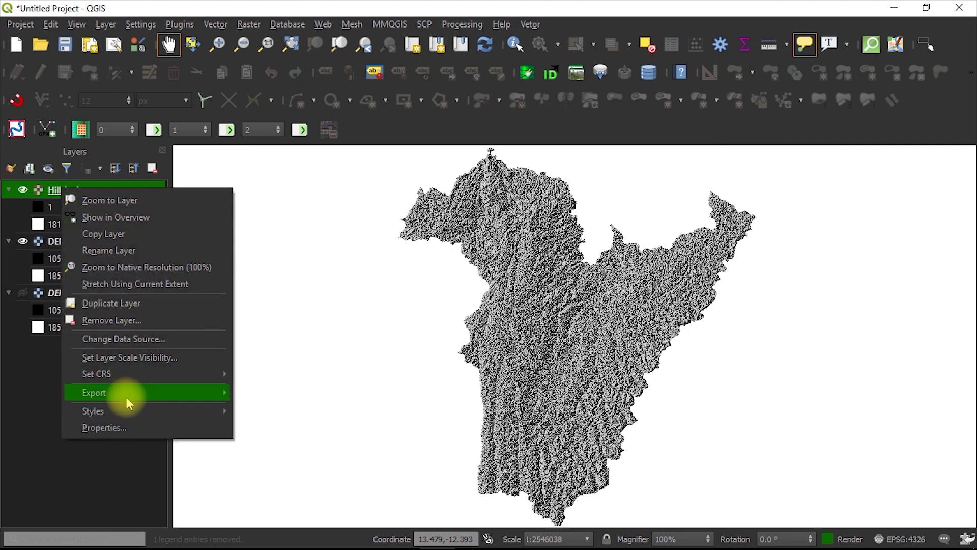
pyautogui.click(122, 431)
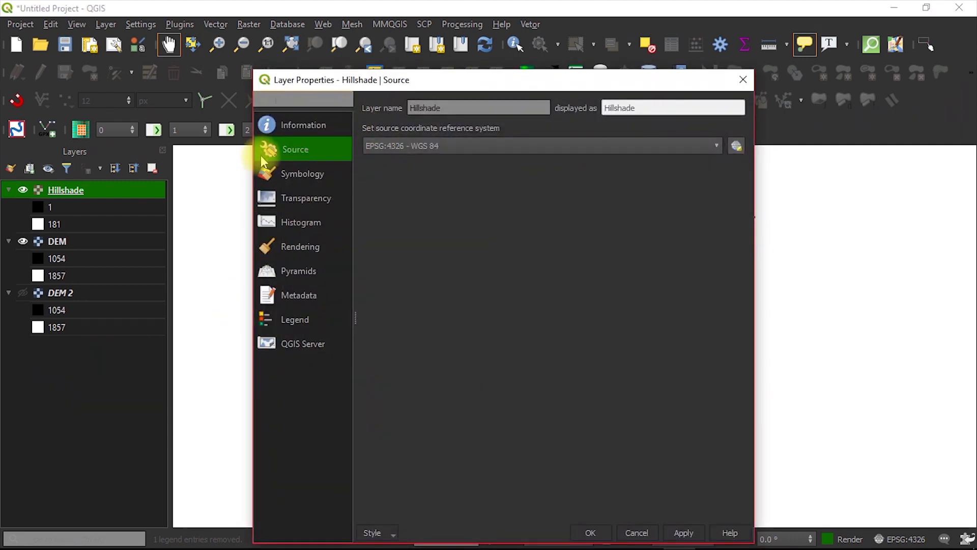
pyautogui.click(289, 176)
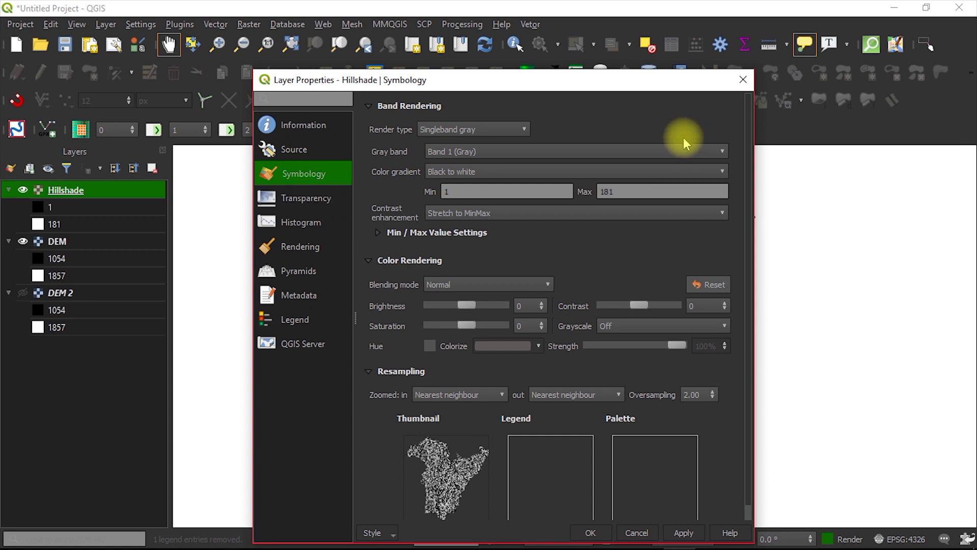
pyautogui.click(315, 198)
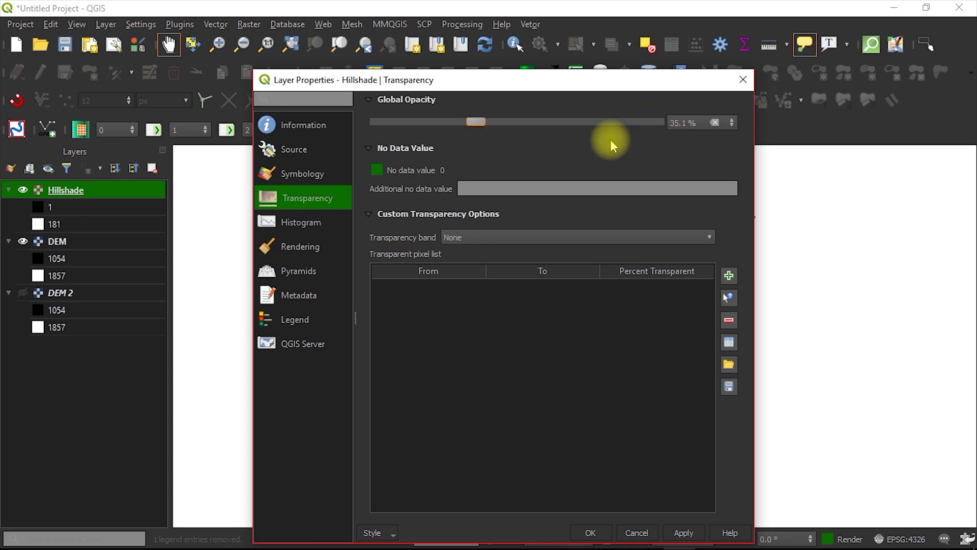
pyautogui.click(671, 533)
pyautogui.click(591, 533)
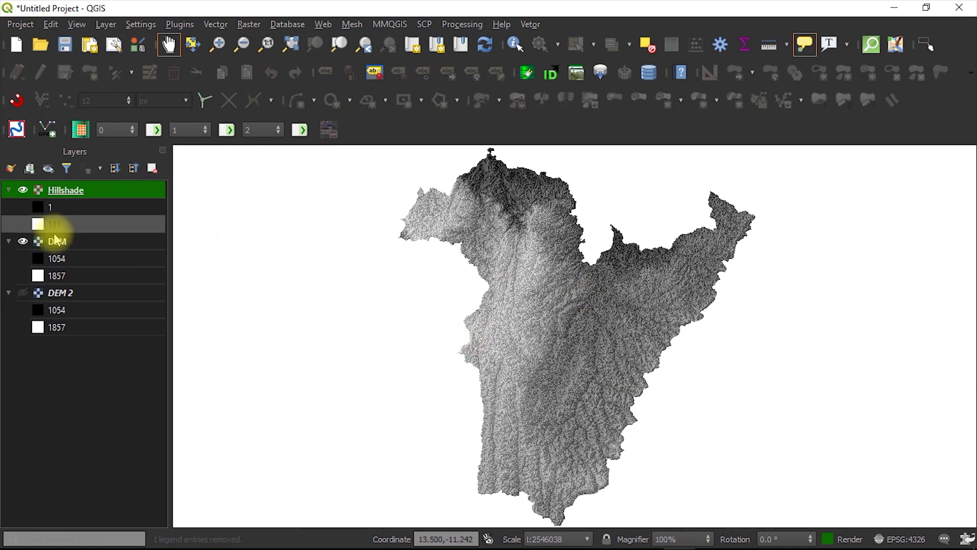
# Set the DEM layer's symbology render type to Singleband pseudocolor.
pyautogui.click(66, 240)
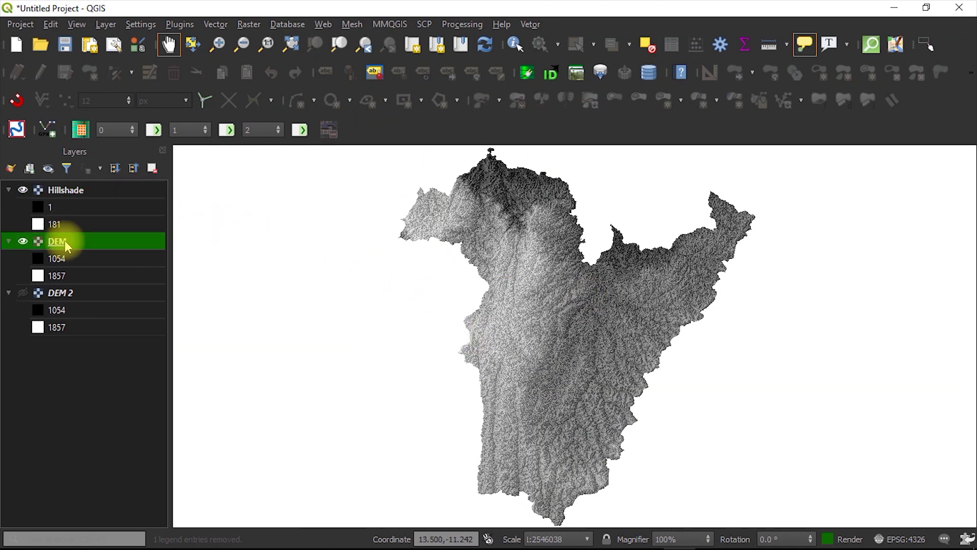
pyautogui.rightClick(65, 240)
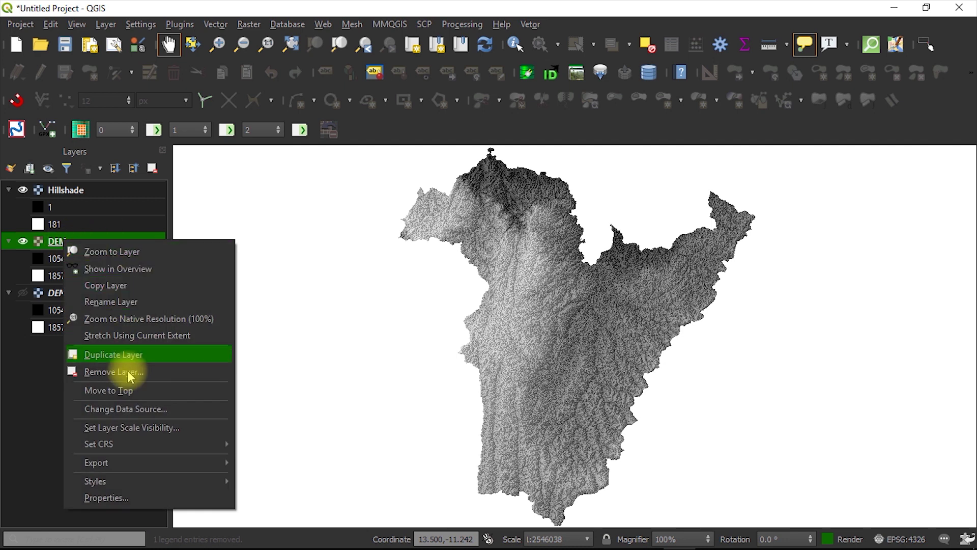
pyautogui.click(137, 498)
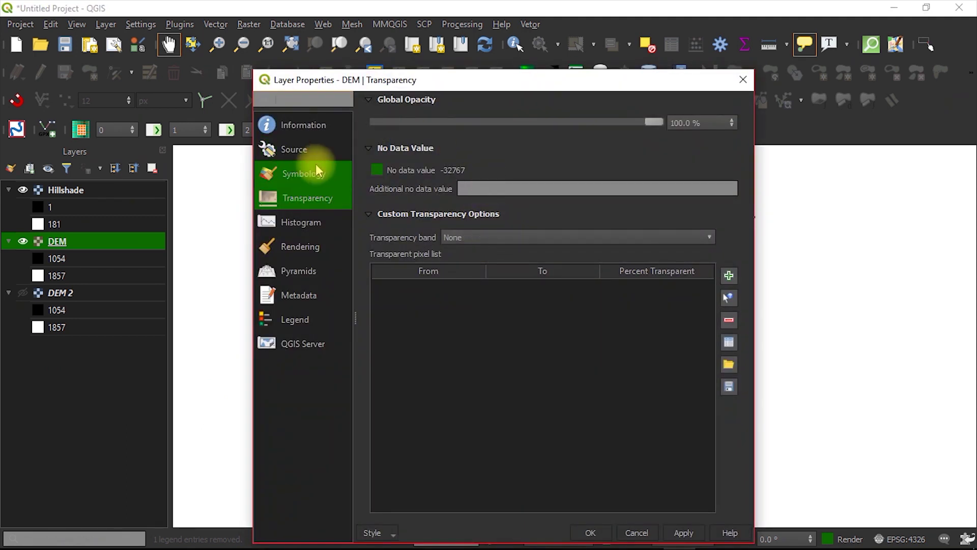
pyautogui.click(314, 171)
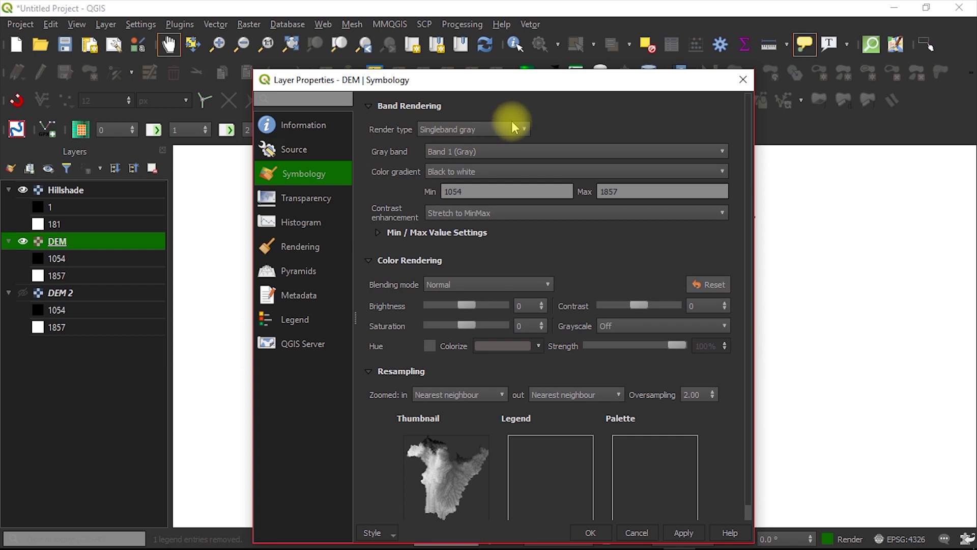
pyautogui.click(523, 128)
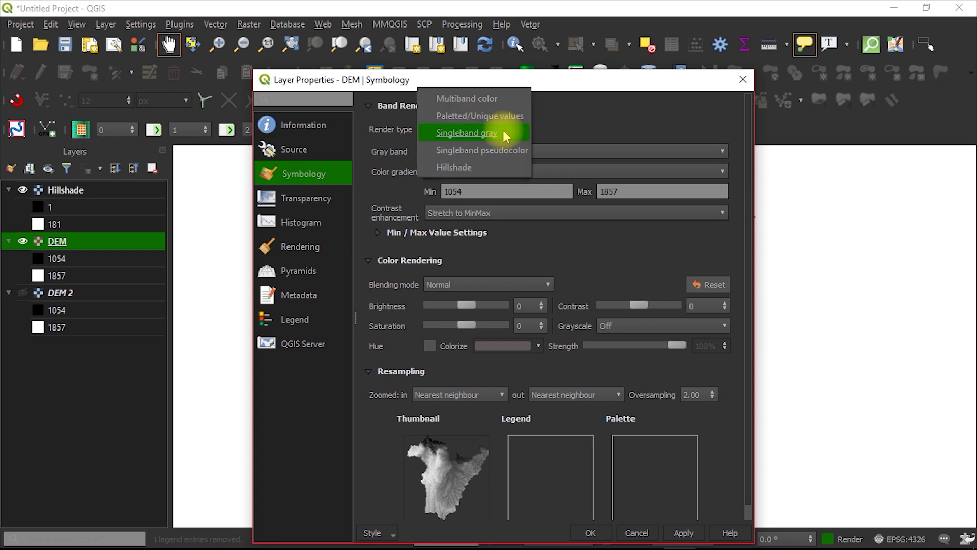
pyautogui.click(482, 151)
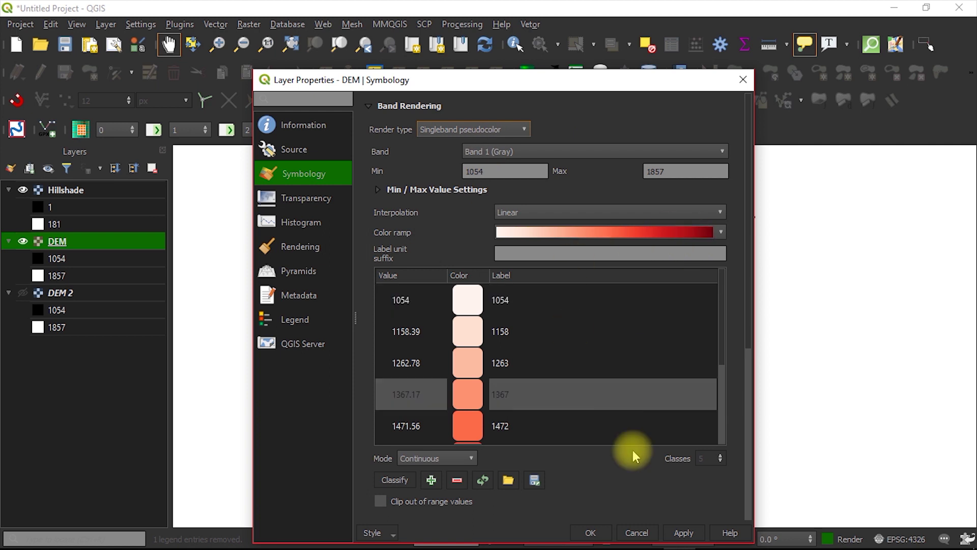
# Apply the pseudocolor rendering, then classify the DEM layer in Equal Interval mode with 7 classes and apply it.
pyautogui.click(687, 539)
pyautogui.moveTo(585, 77); pyautogui.dragTo(596, 58)
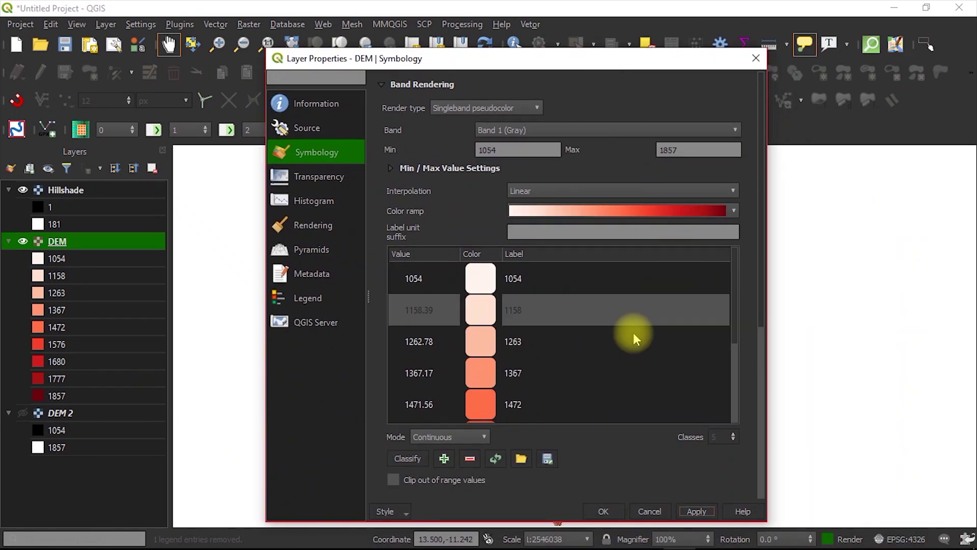
pyautogui.click(456, 438)
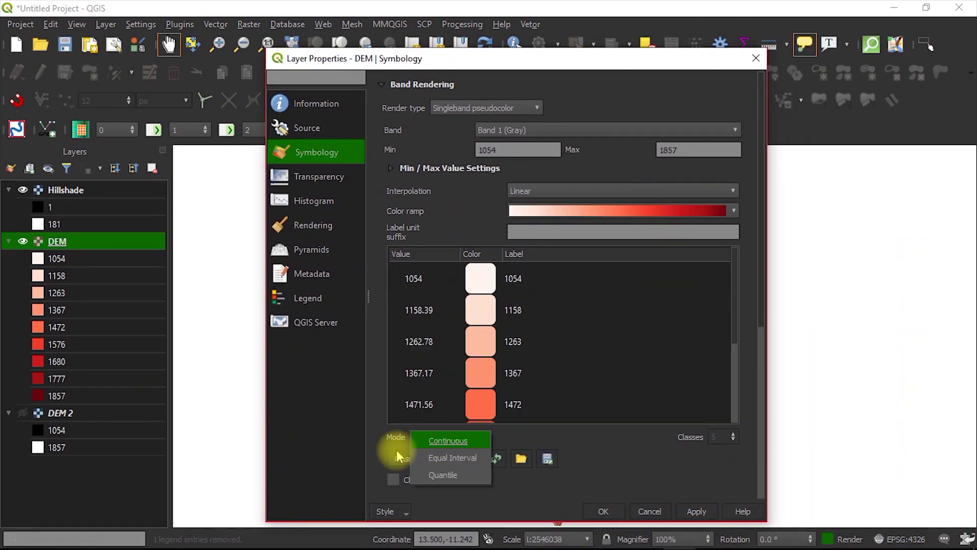
pyautogui.click(452, 459)
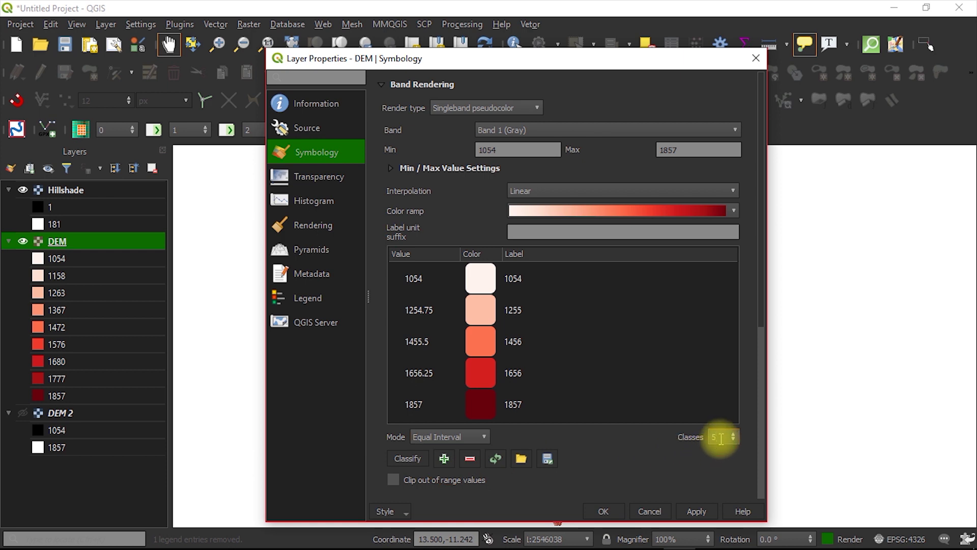
pyautogui.scroll(1, 721, 439)
pyautogui.scroll(1, 721, 439)
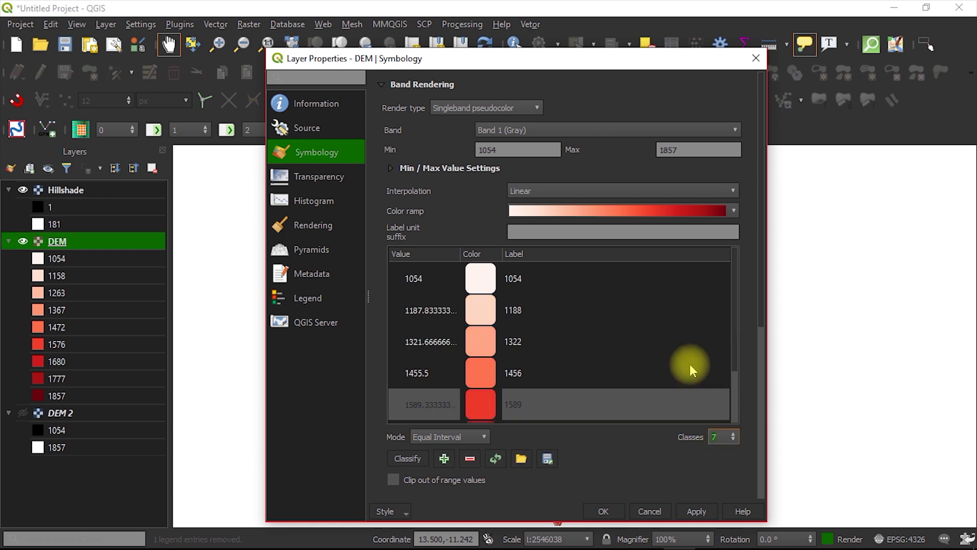
pyautogui.click(699, 509)
pyautogui.moveTo(660, 68); pyautogui.dragTo(793, 65)
# Look up the first RGB entry of hi.txt in Notepad, set the 1054 class colour to 0, 119, 0 and apply it.
pyautogui.click(610, 288)
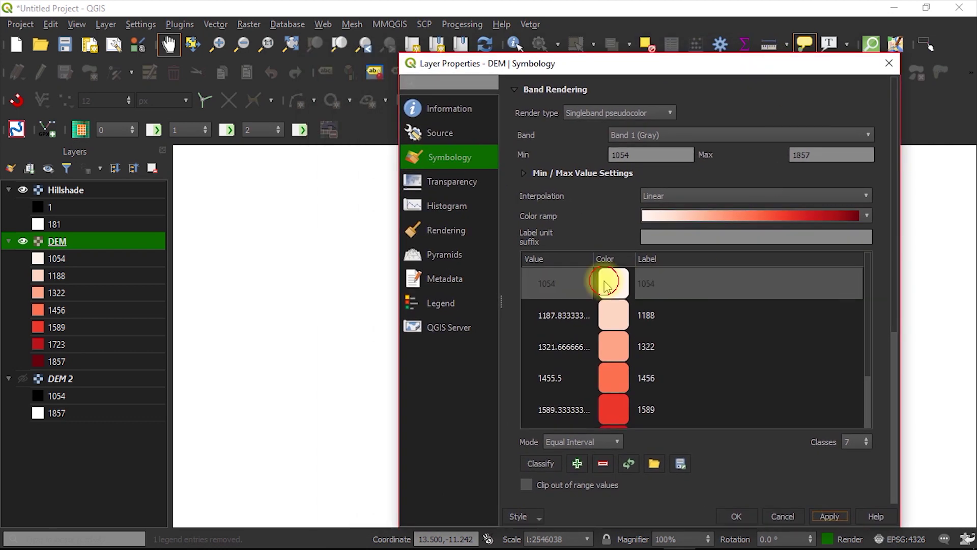
pyautogui.moveTo(684, 541)
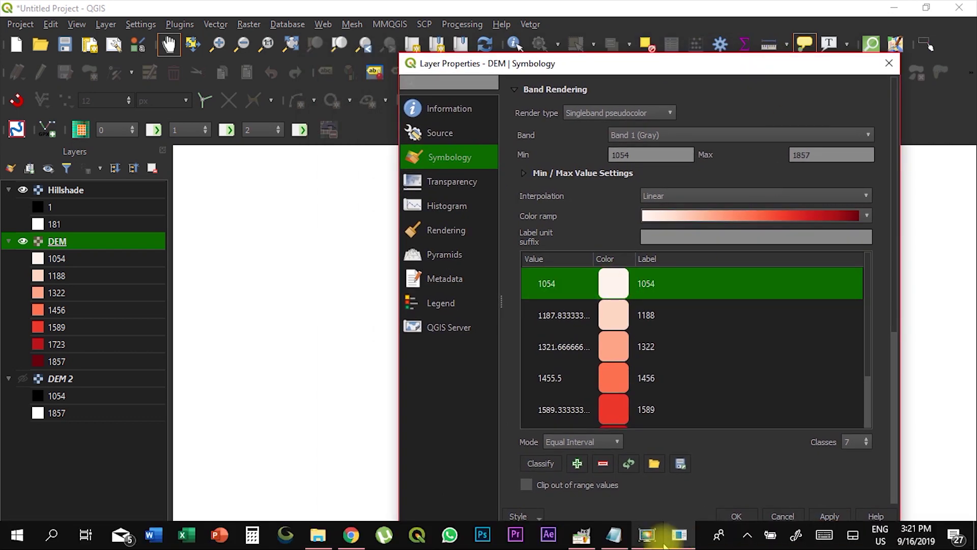
pyautogui.click(614, 535)
pyautogui.doubleClick(587, 194)
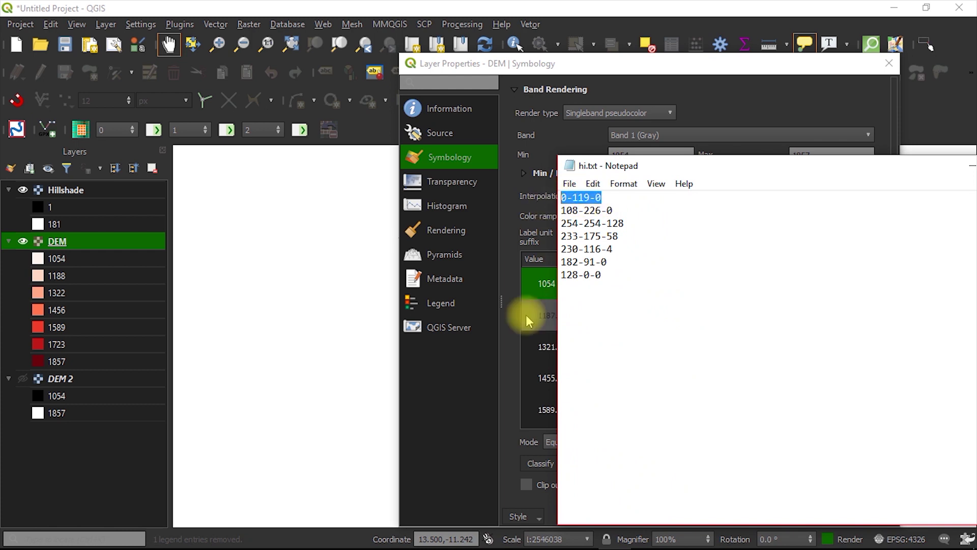
pyautogui.click(616, 284)
pyautogui.doubleClick(616, 284)
pyautogui.click(755, 225)
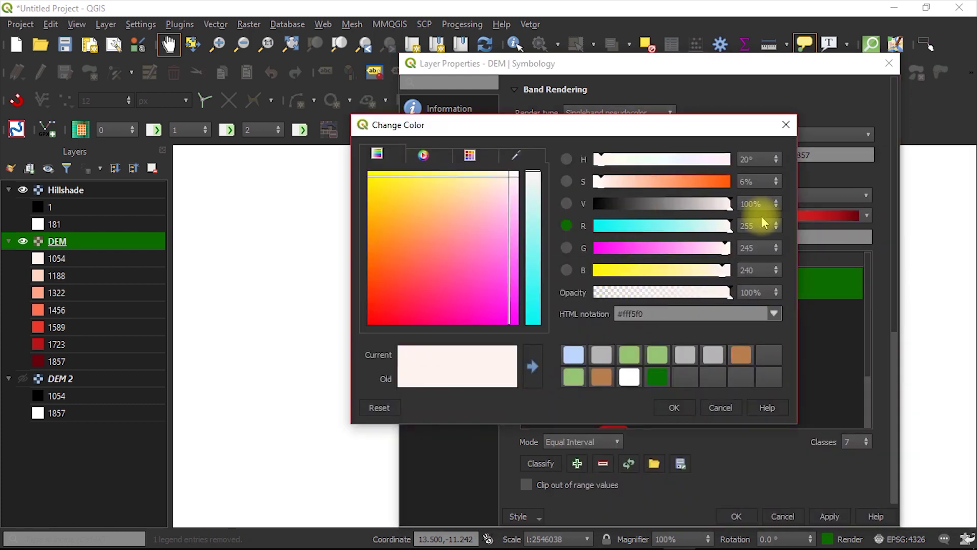
pyautogui.write('0')
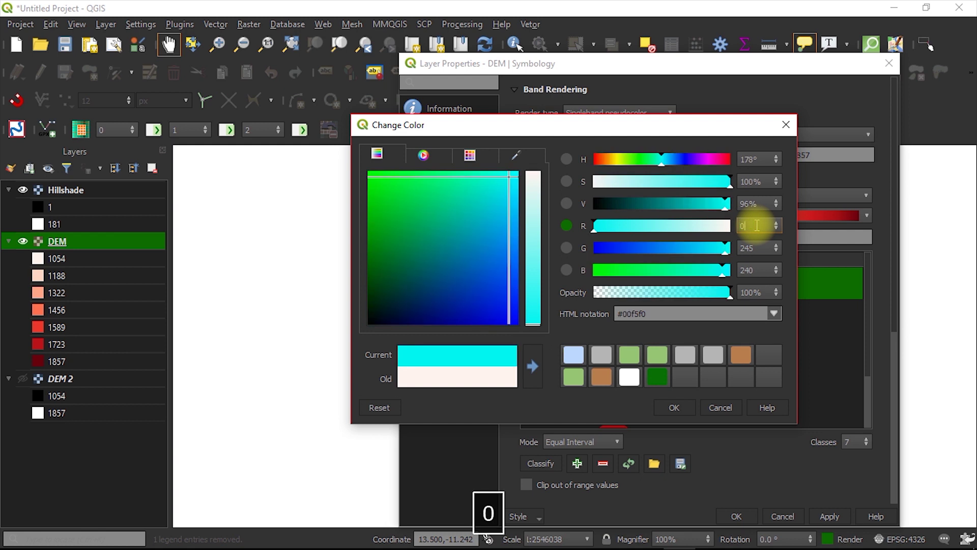
pyautogui.press('End')
pyautogui.click(764, 251)
pyautogui.write('11')
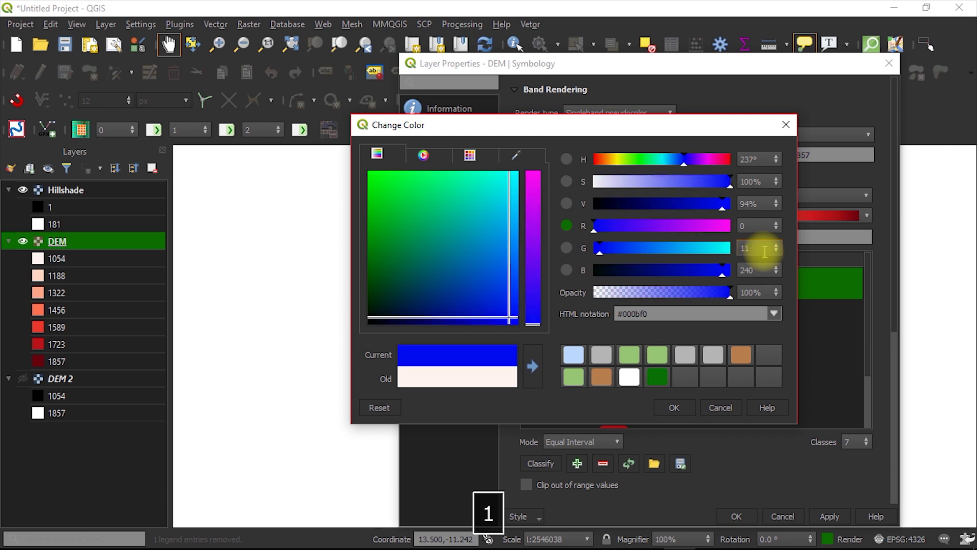
pyautogui.write('9')
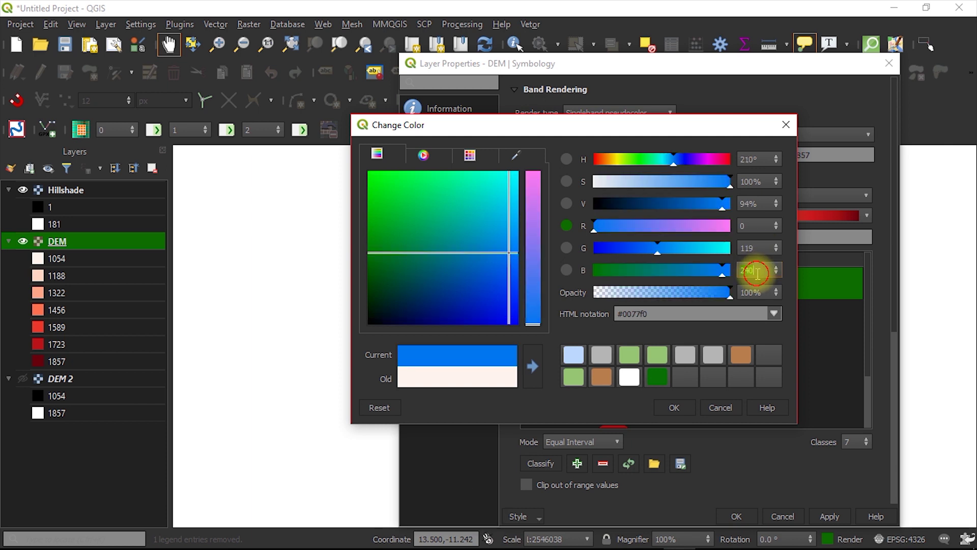
pyautogui.write('0')
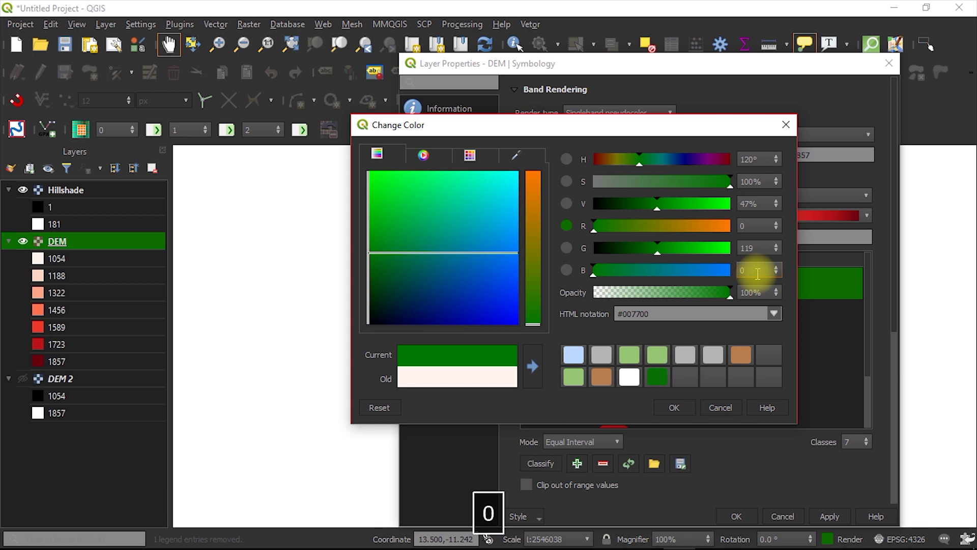
pyautogui.click(673, 408)
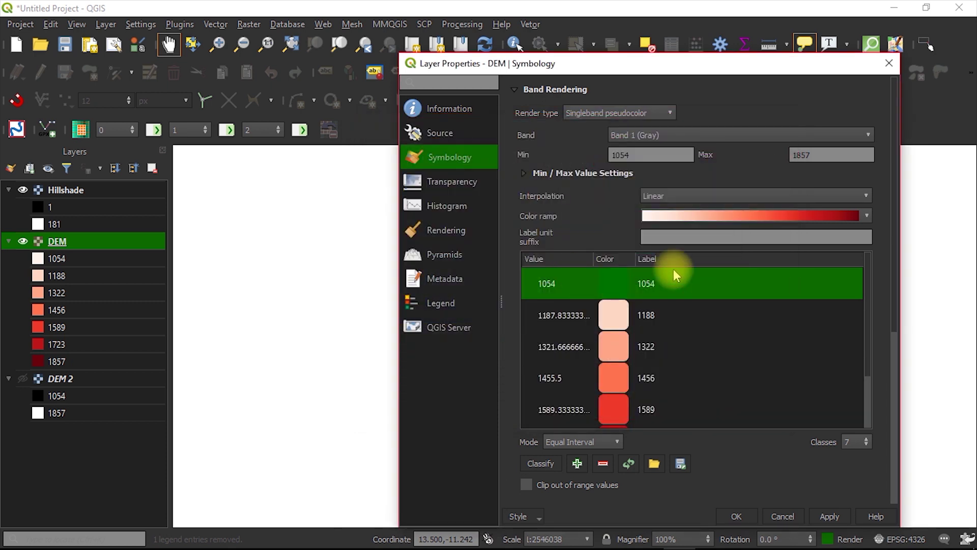
pyautogui.click(827, 516)
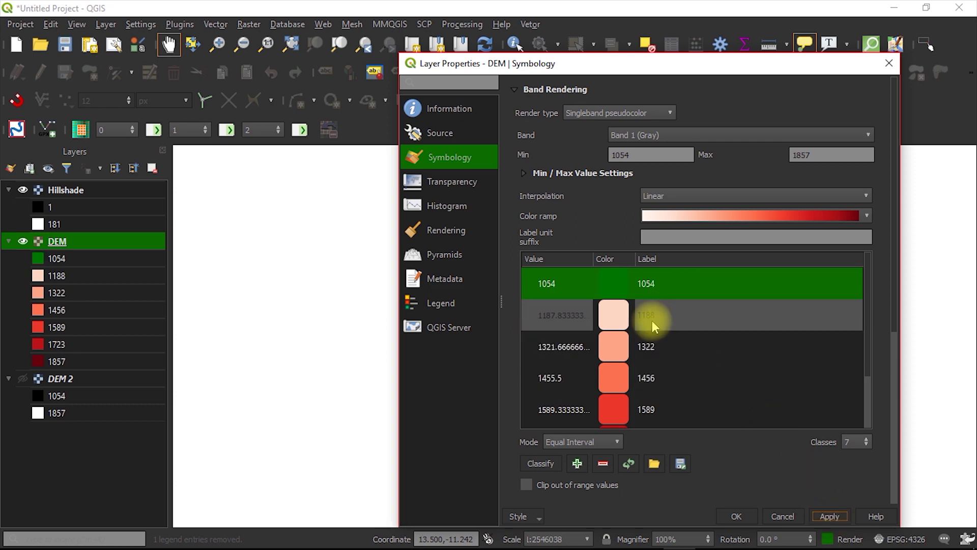
# Set the 1188 class colour to RGB 108, 226, 0, following the second entry of hi.txt in Notepad.
pyautogui.doubleClick(618, 314)
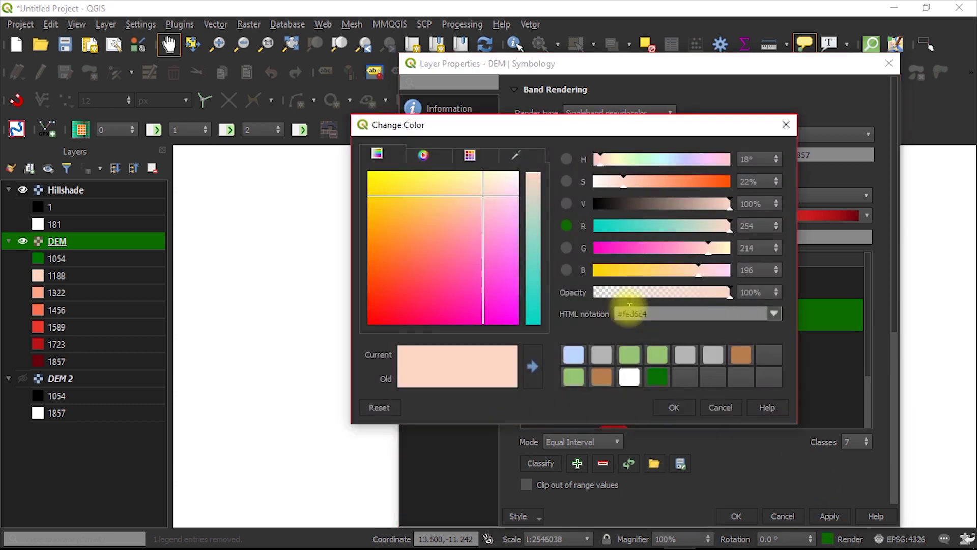
pyautogui.moveTo(682, 534)
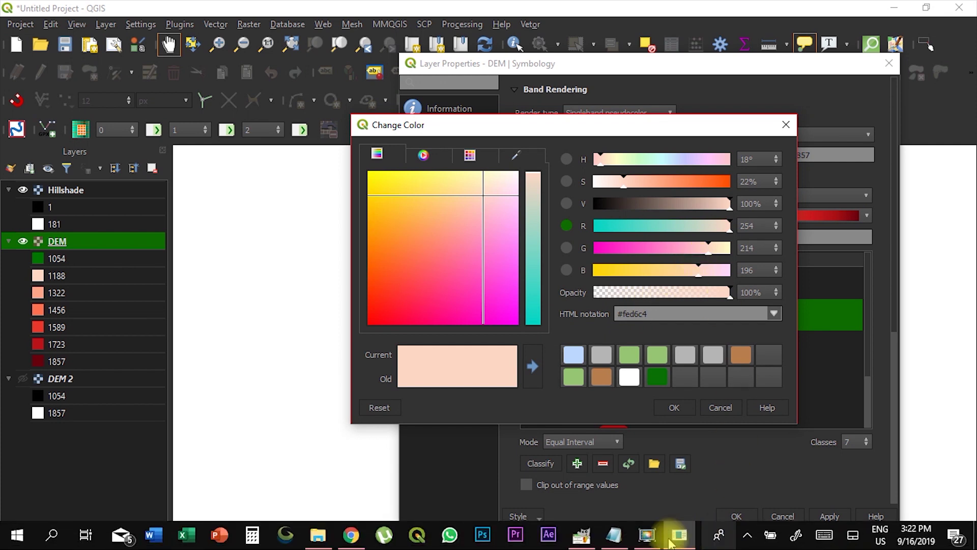
pyautogui.click(611, 535)
pyautogui.moveTo(616, 211); pyautogui.dragTo(560, 211)
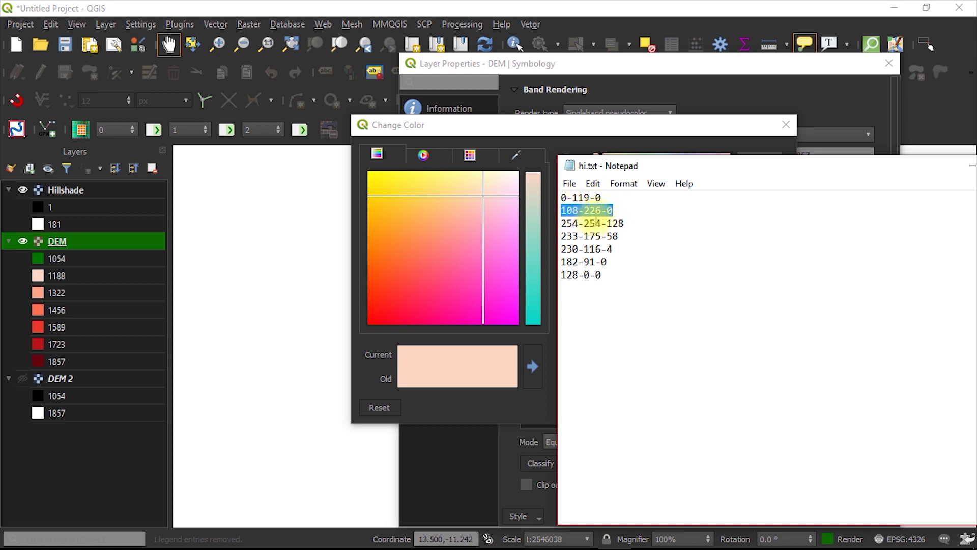
pyautogui.click(619, 131)
pyautogui.click(757, 224)
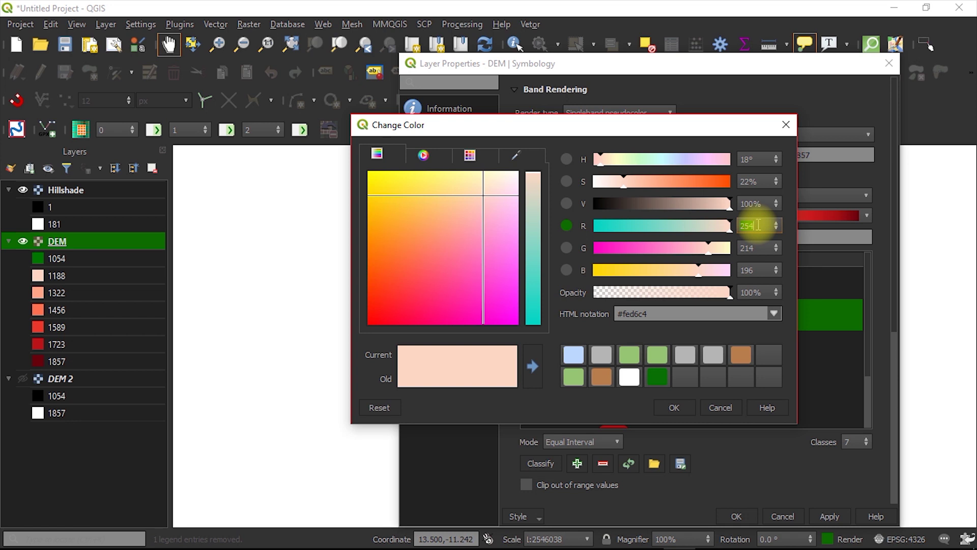
pyautogui.write('108')
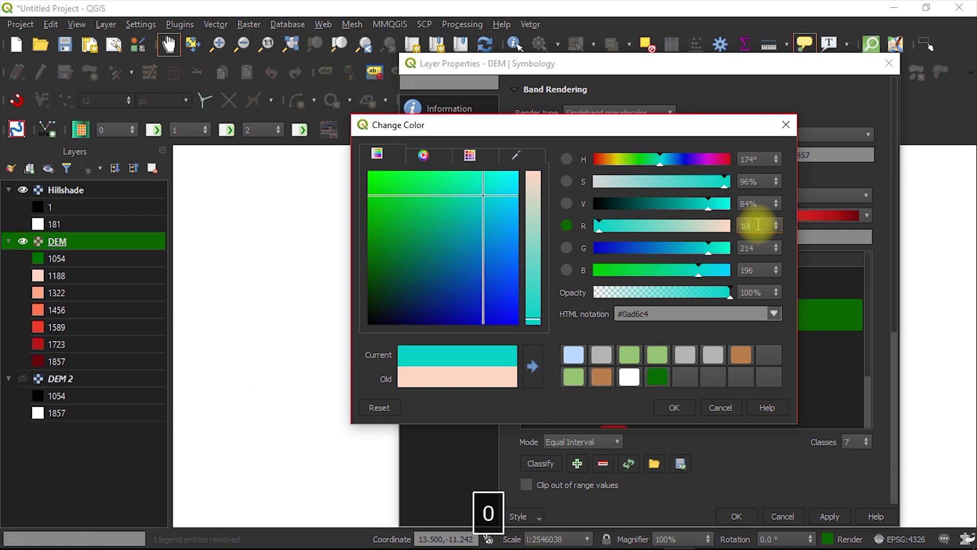
pyautogui.click(758, 244)
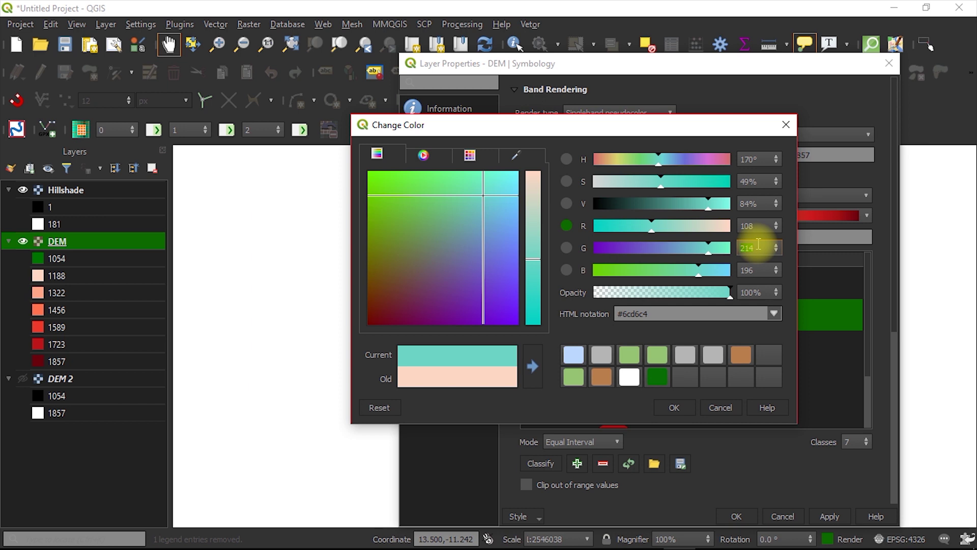
pyautogui.write('22')
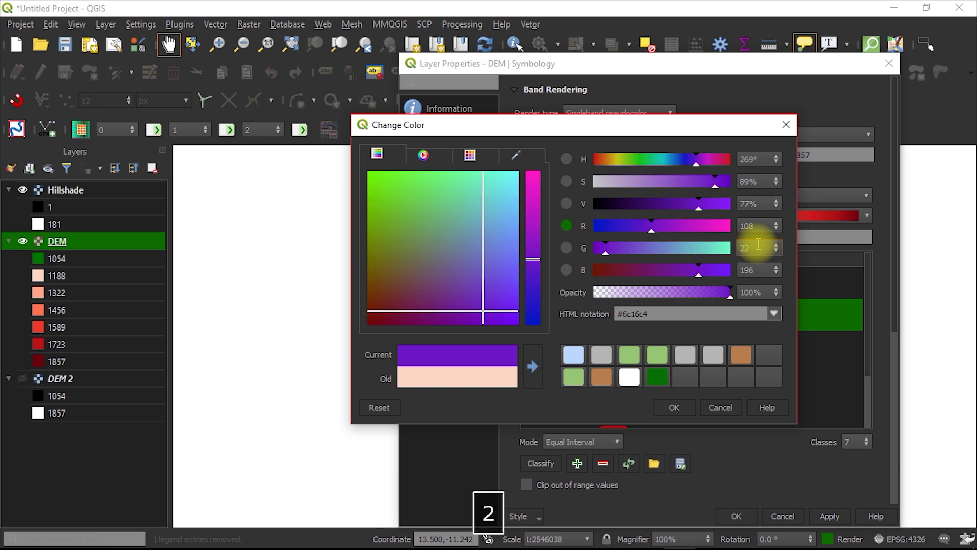
pyautogui.write('6')
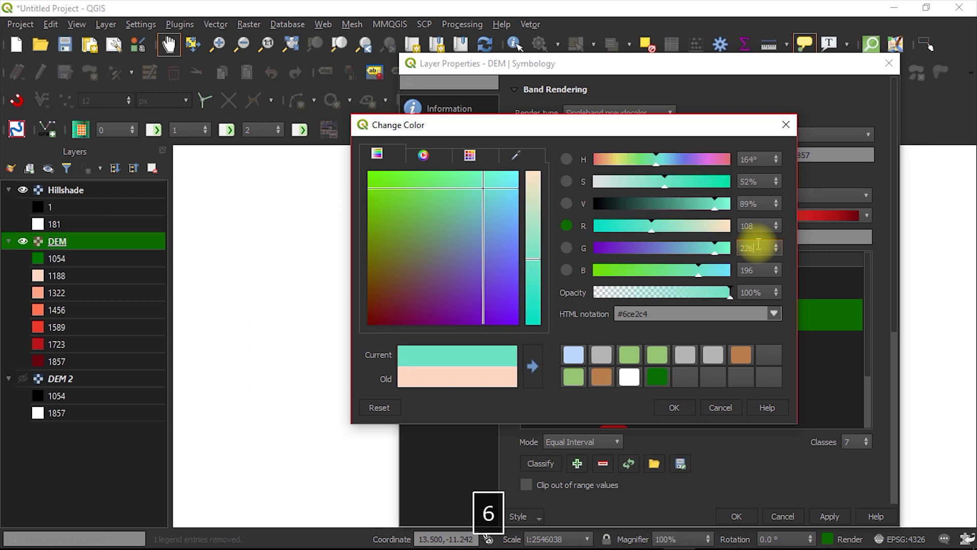
pyautogui.click(760, 268)
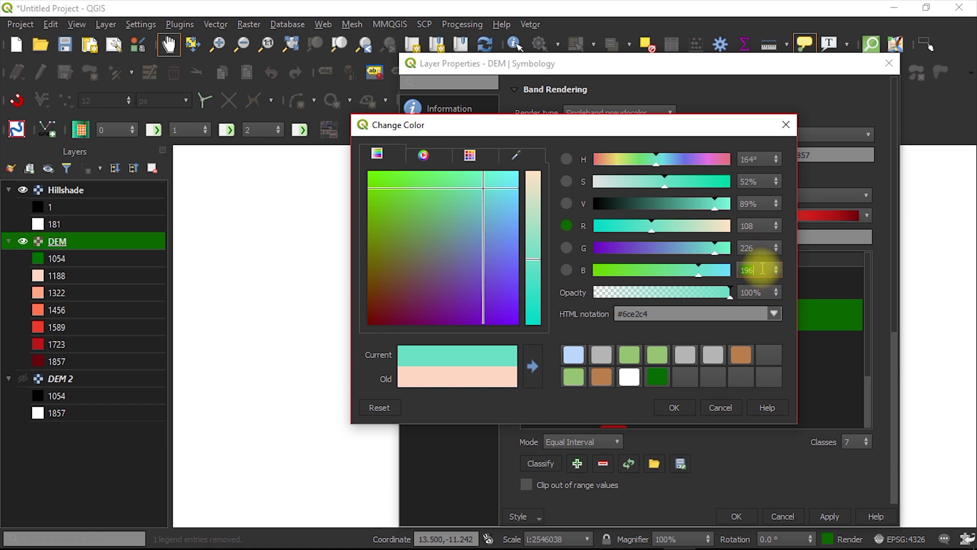
pyautogui.write('0')
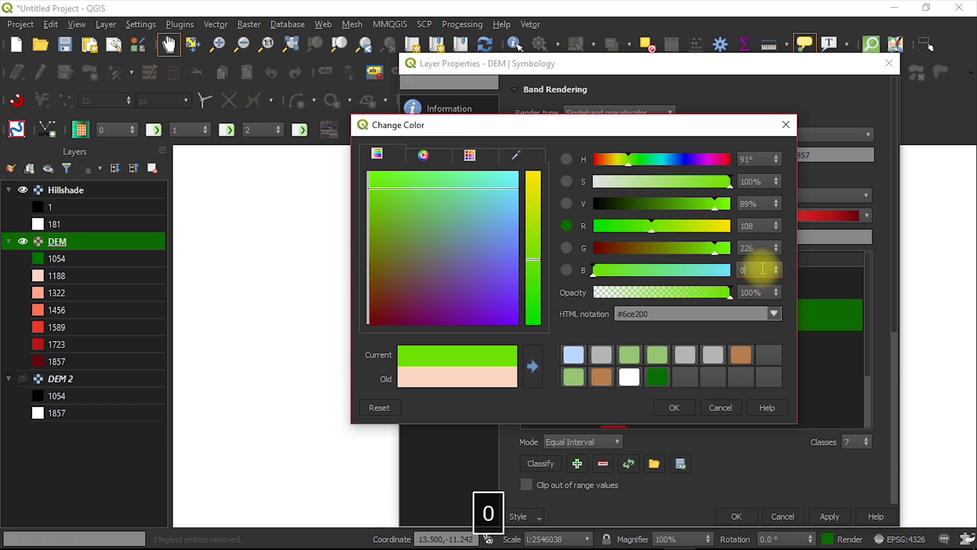
pyautogui.click(675, 406)
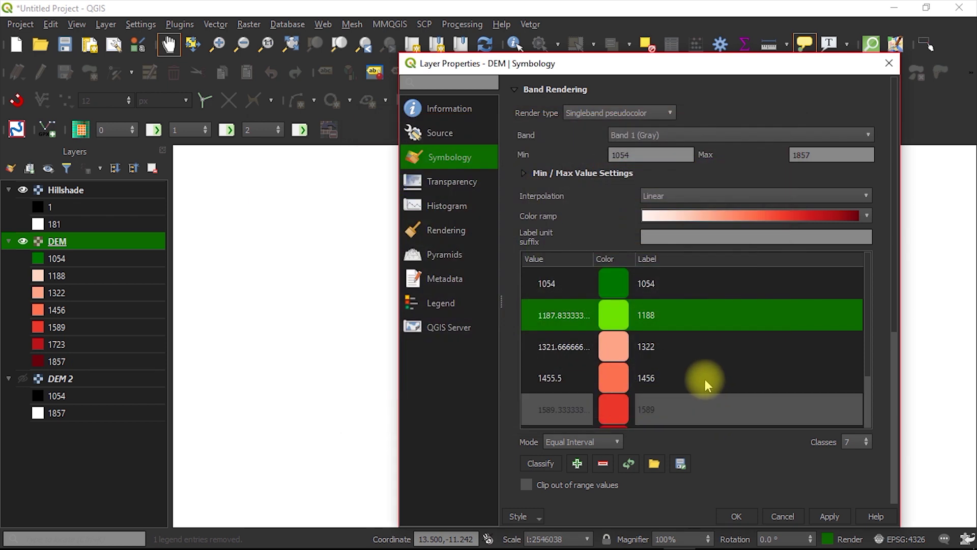
# Set the 1322 class colour to RGB 254, 254, 128, following the third entry of hi.txt in Notepad.
pyautogui.doubleClick(616, 351)
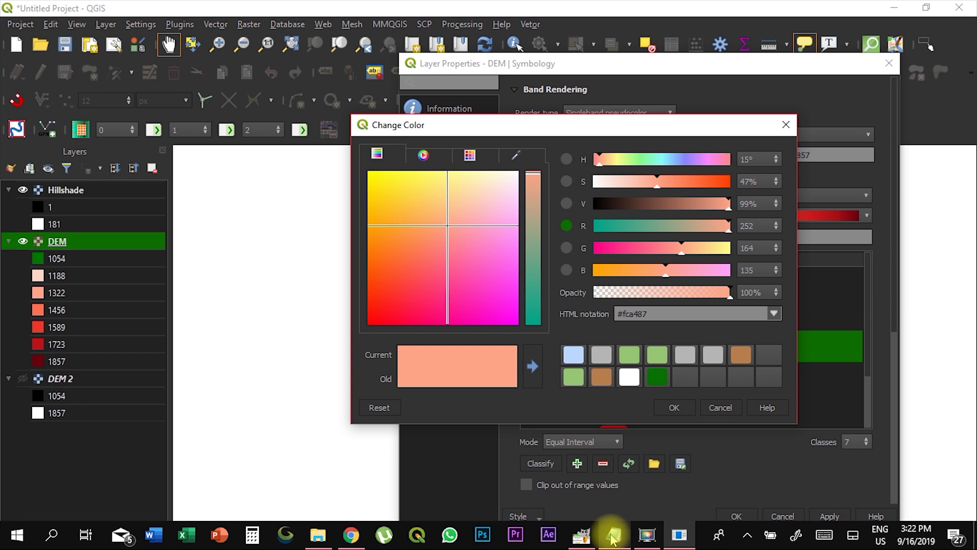
pyautogui.click(614, 535)
pyautogui.moveTo(624, 223)
pyautogui.mouseDown()
pyautogui.moveTo(561, 224)
pyautogui.moveTo(585, 210)
pyautogui.moveTo(627, 222)
pyautogui.mouseUp()
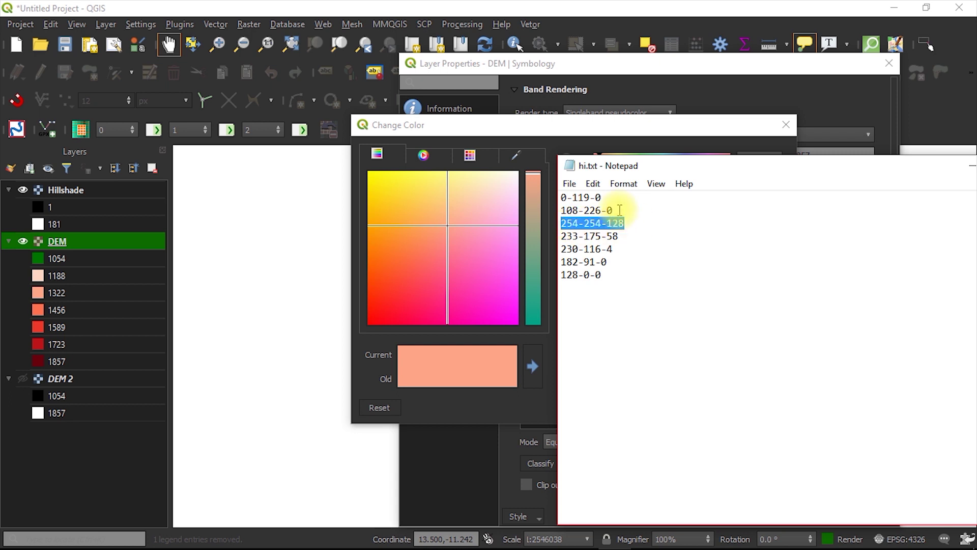
pyautogui.click(731, 142)
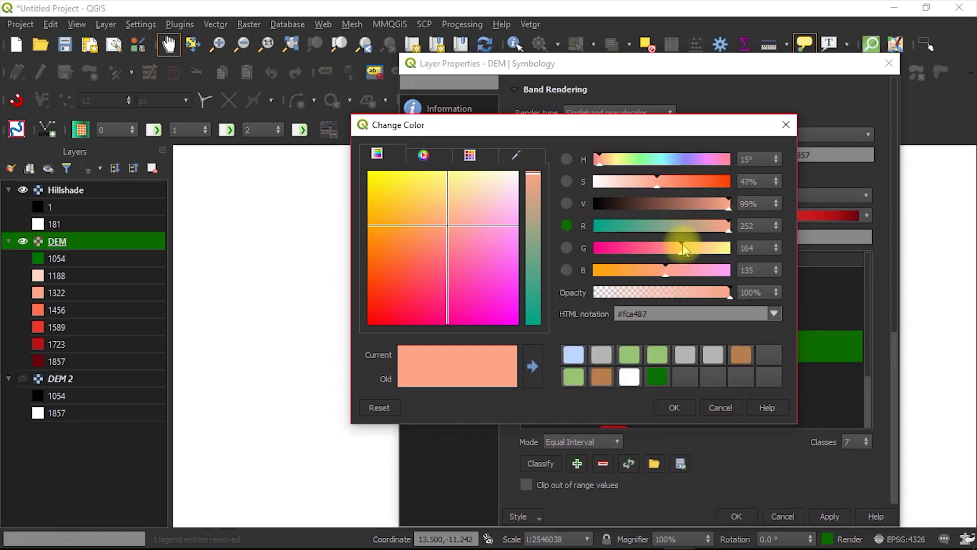
pyautogui.doubleClick(759, 226)
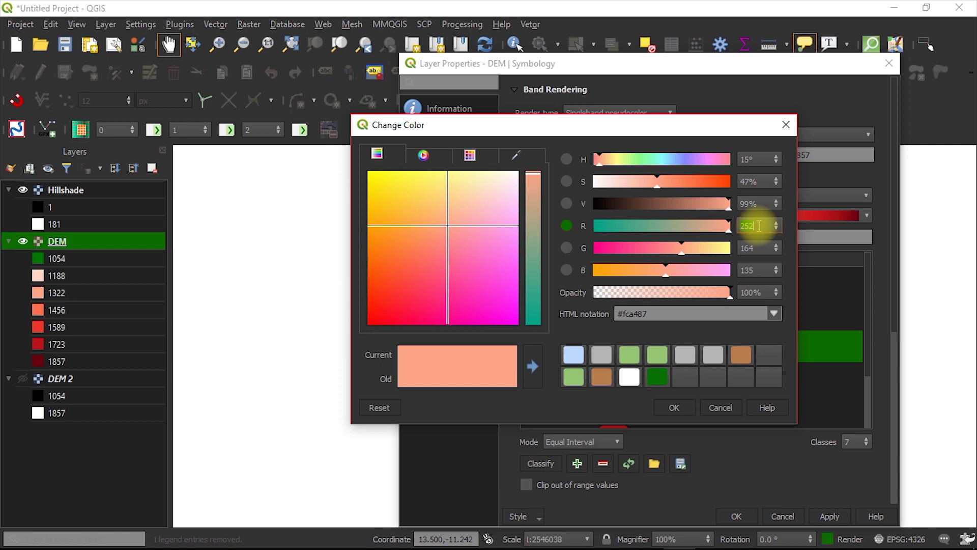
pyautogui.write('254')
pyautogui.doubleClick(761, 248)
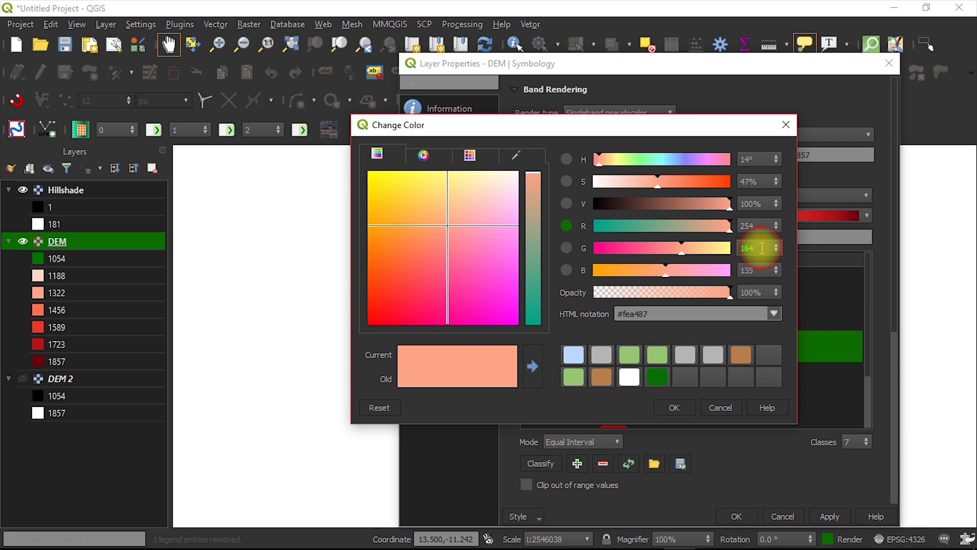
pyautogui.write('254')
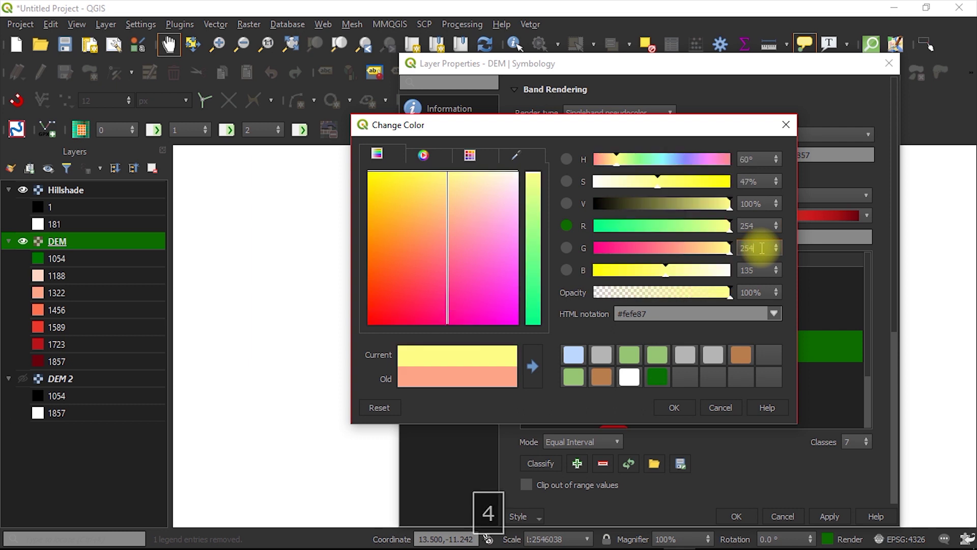
pyautogui.click(763, 268)
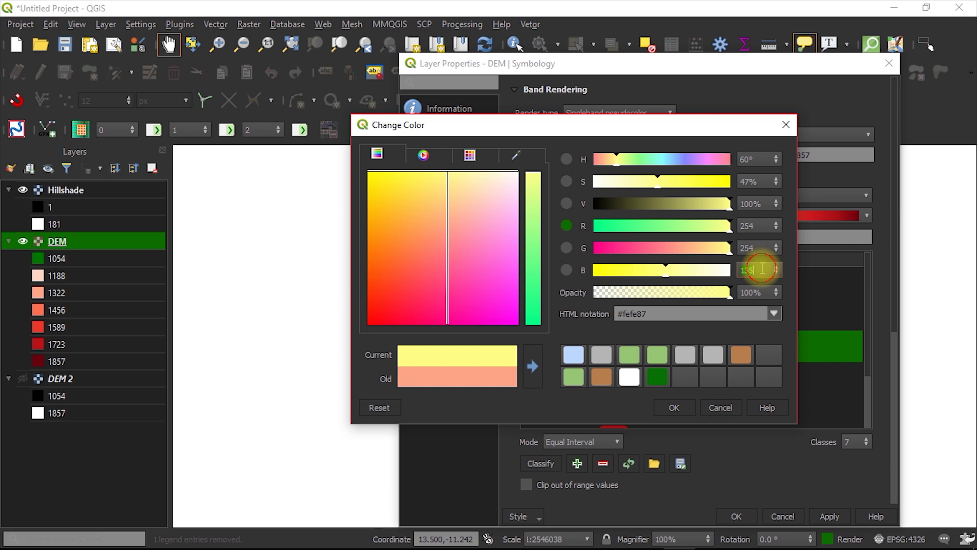
pyautogui.write('12')
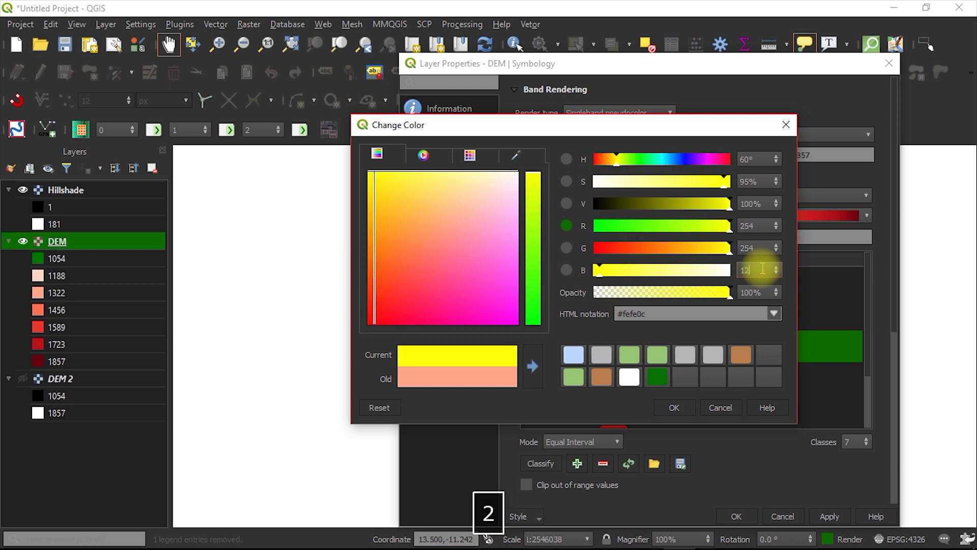
pyautogui.write('8')
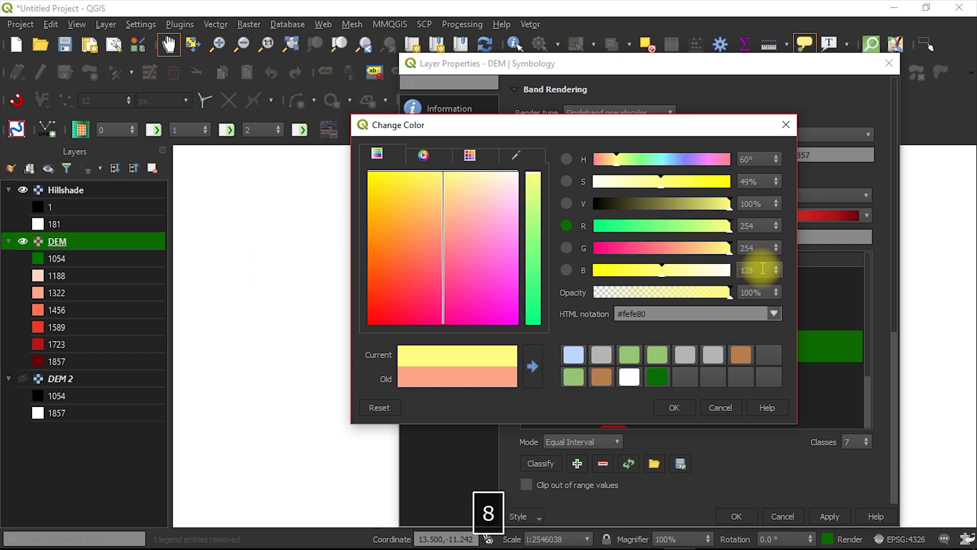
pyautogui.click(676, 407)
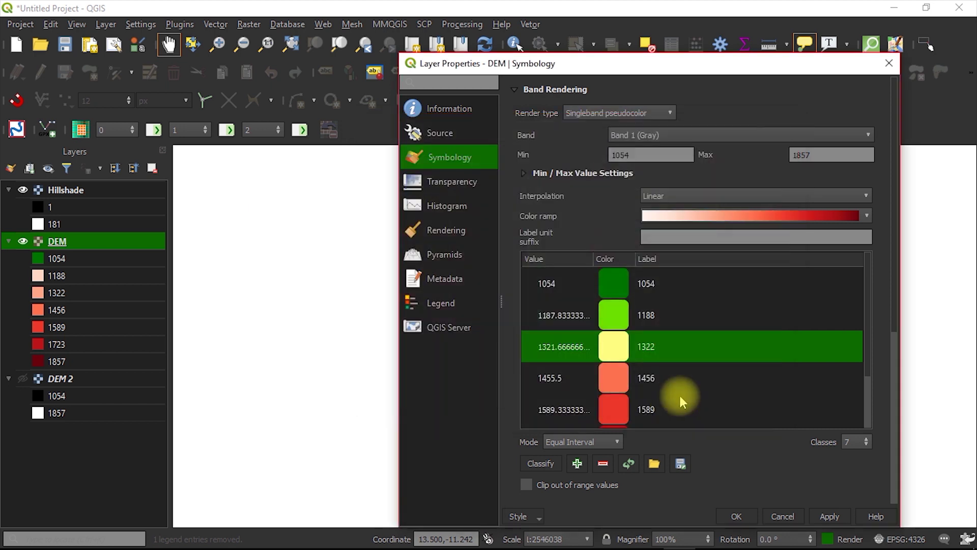
# Apply the 1322 class colour, and with the 1456 class colour open for editing, look up the fourth RGB entry of hi.txt in Notepad.
pyautogui.click(826, 516)
pyautogui.moveTo(710, 67)
pyautogui.mouseDown()
pyautogui.moveTo(886, 360)
pyautogui.moveTo(816, 204)
pyautogui.moveTo(709, 63)
pyautogui.mouseUp()
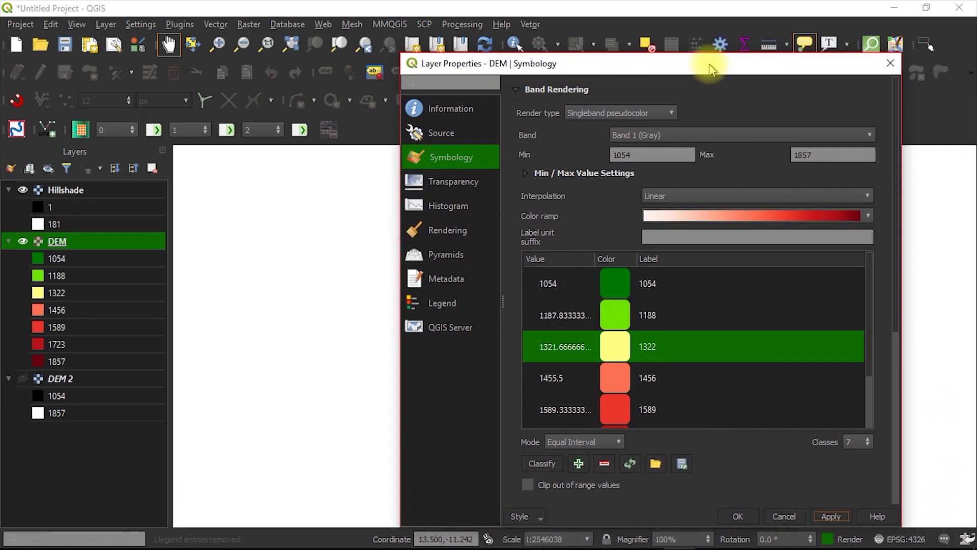
pyautogui.doubleClick(622, 374)
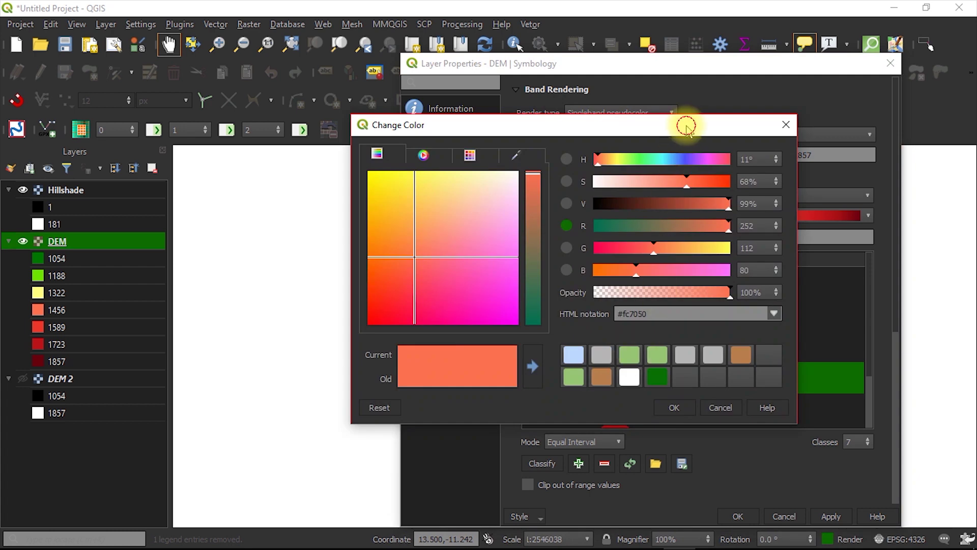
pyautogui.moveTo(688, 130); pyautogui.dragTo(687, 109)
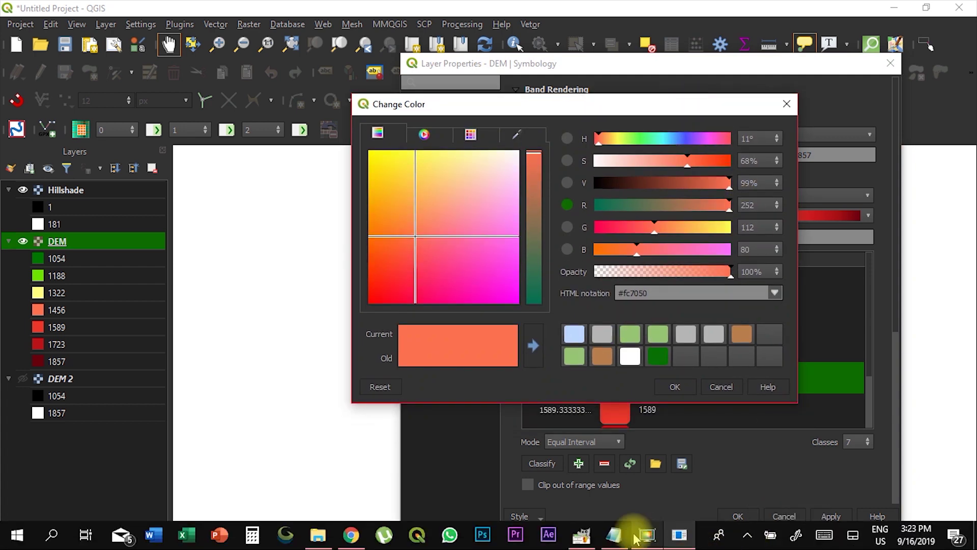
pyautogui.click(611, 535)
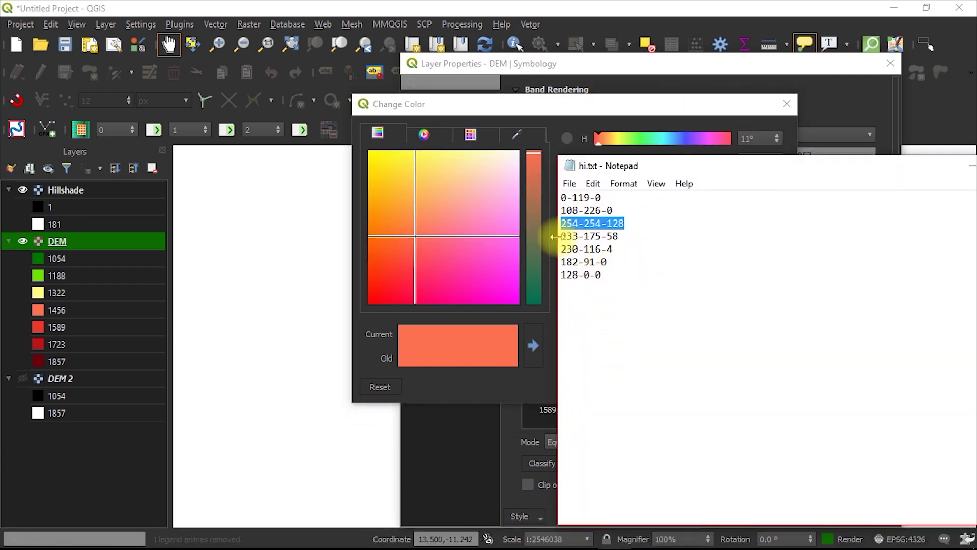
pyautogui.moveTo(561, 236); pyautogui.dragTo(617, 235)
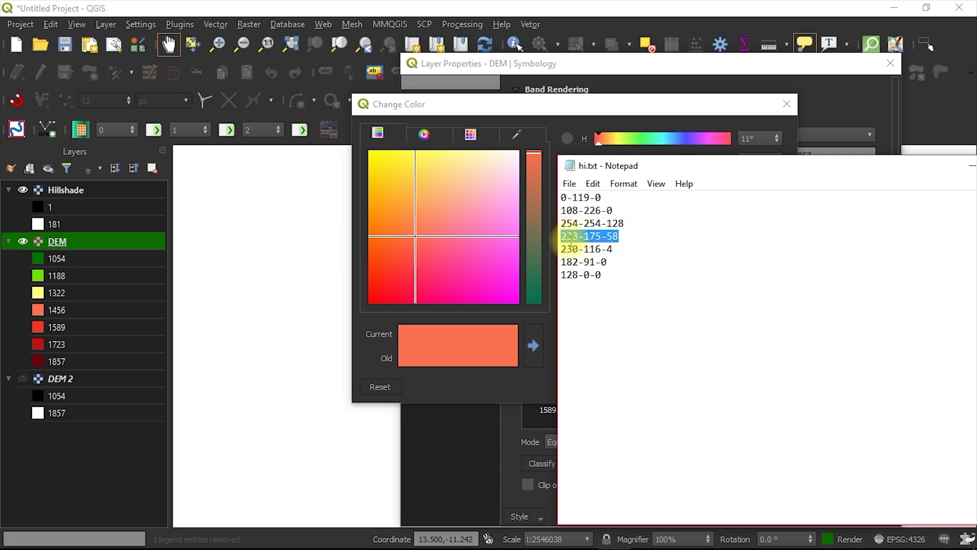
# Back in QGIS, set the 1456 class colour to RGB 233, 175, 58 and apply it to the DEM layer.
pyautogui.click(730, 107)
pyautogui.doubleClick(758, 206)
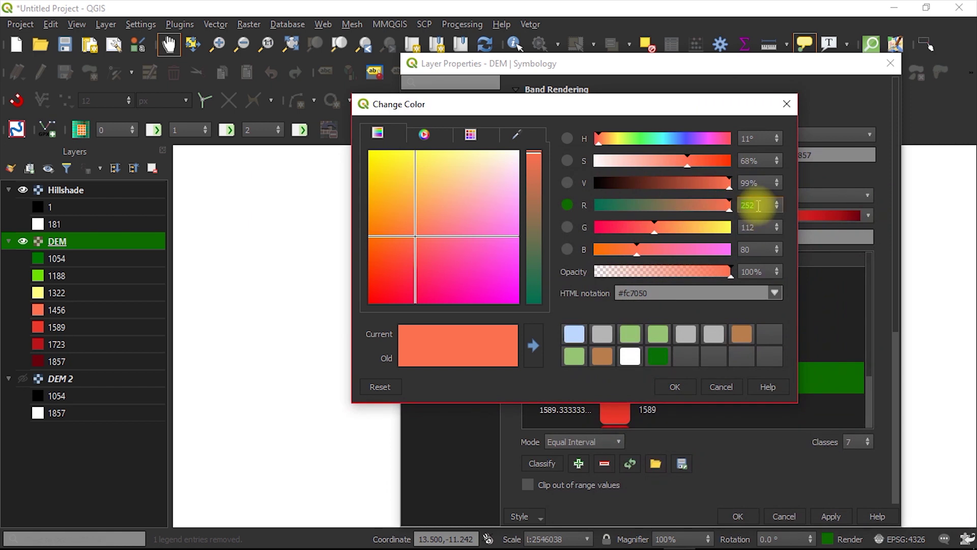
pyautogui.write('233')
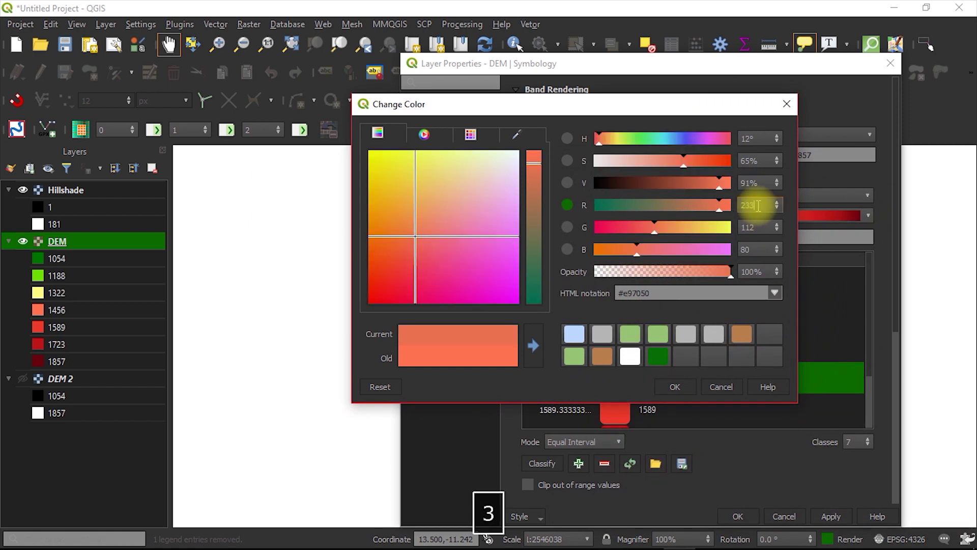
pyautogui.doubleClick(761, 228)
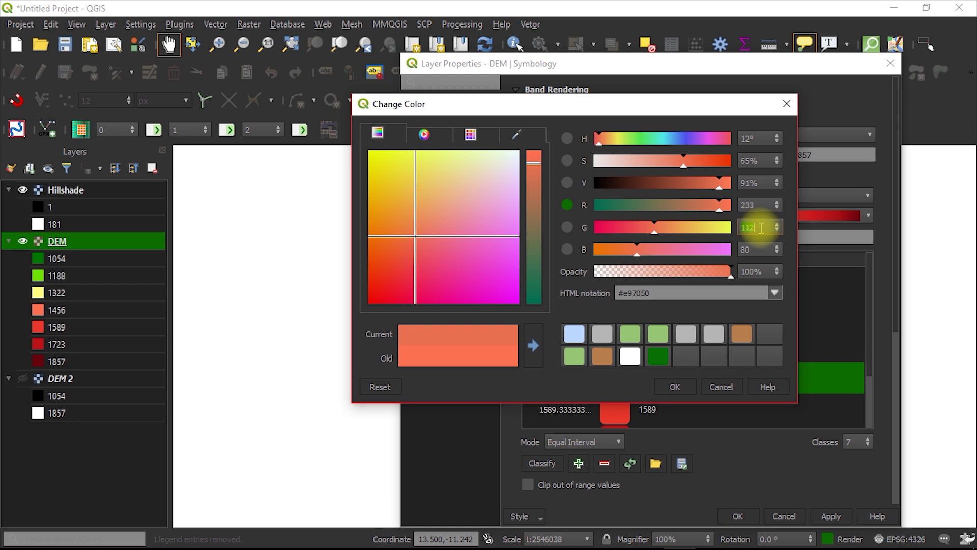
pyautogui.write('175')
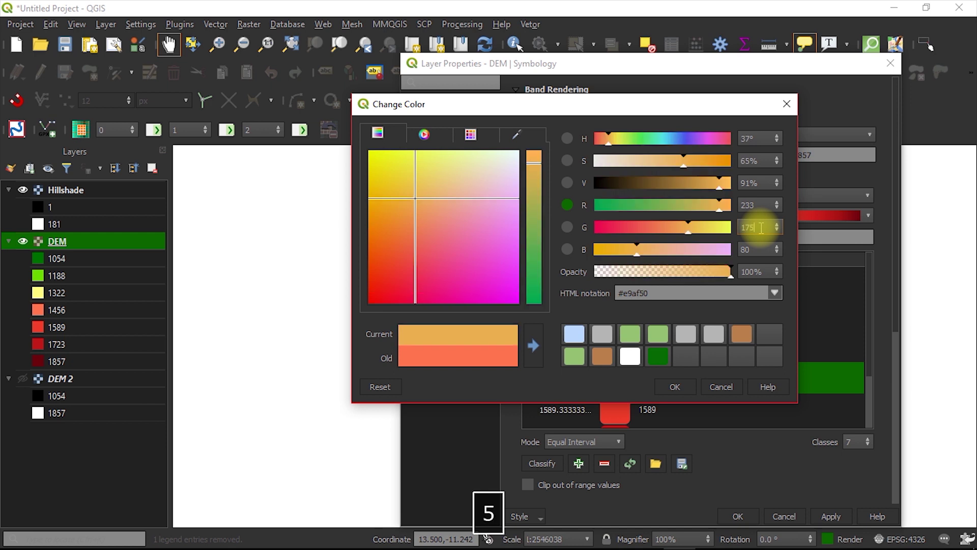
pyautogui.click(759, 250)
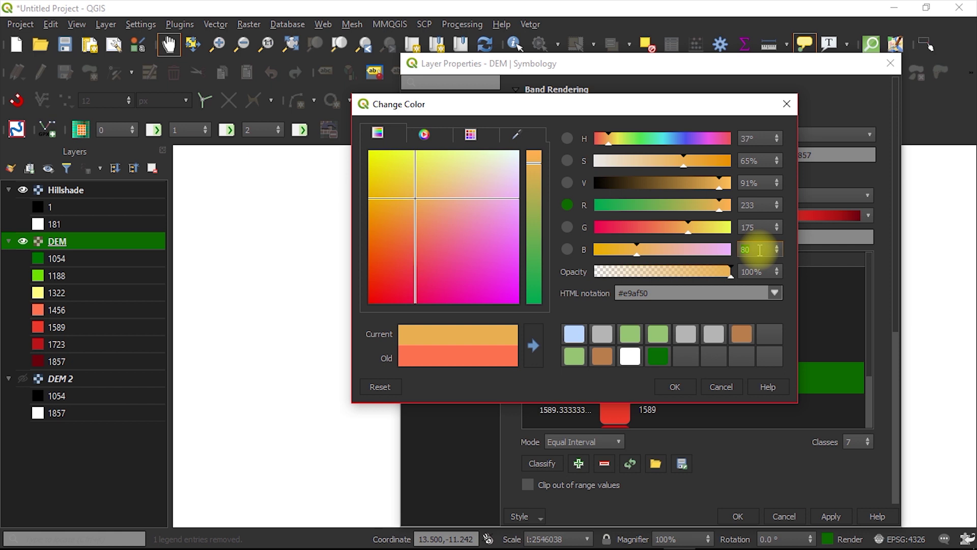
pyautogui.write('58')
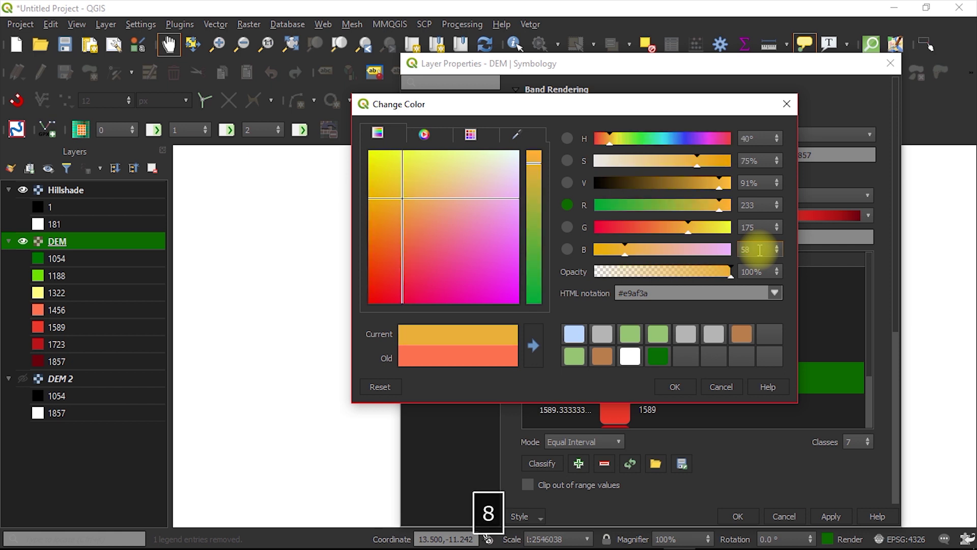
pyautogui.click(683, 386)
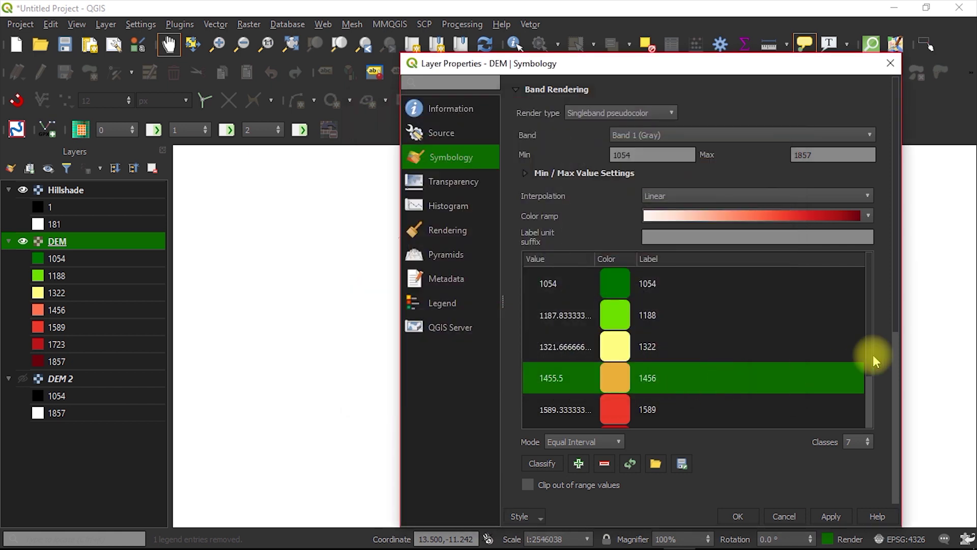
pyautogui.scroll(-2, 872, 377)
pyautogui.click(831, 516)
# Set the 1589 class colour to RGB 230, 116, 4, following the fifth entry of hi.txt in Notepad, and apply it.
pyautogui.doubleClick(622, 345)
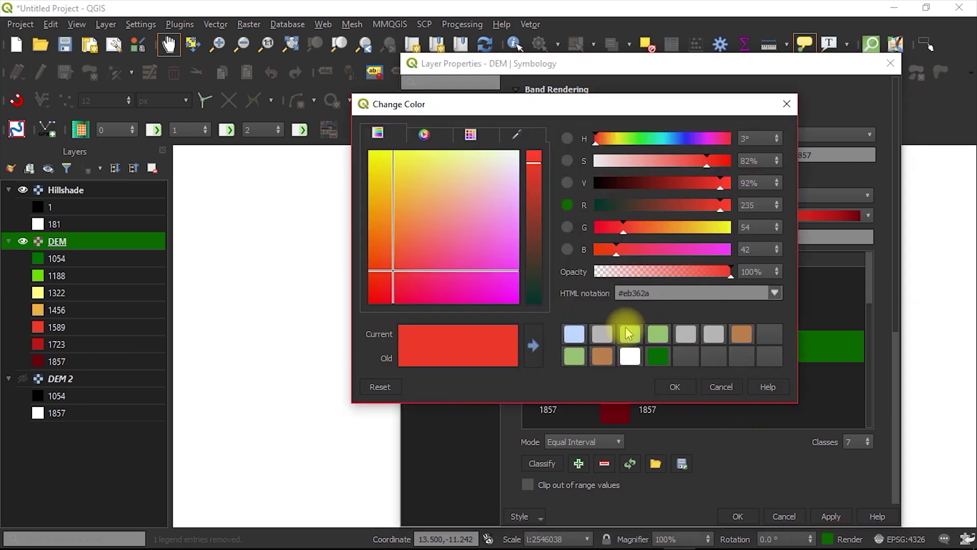
pyautogui.click(648, 539)
pyautogui.moveTo(614, 250)
pyautogui.mouseDown()
pyautogui.moveTo(546, 251)
pyautogui.moveTo(611, 250)
pyautogui.mouseUp()
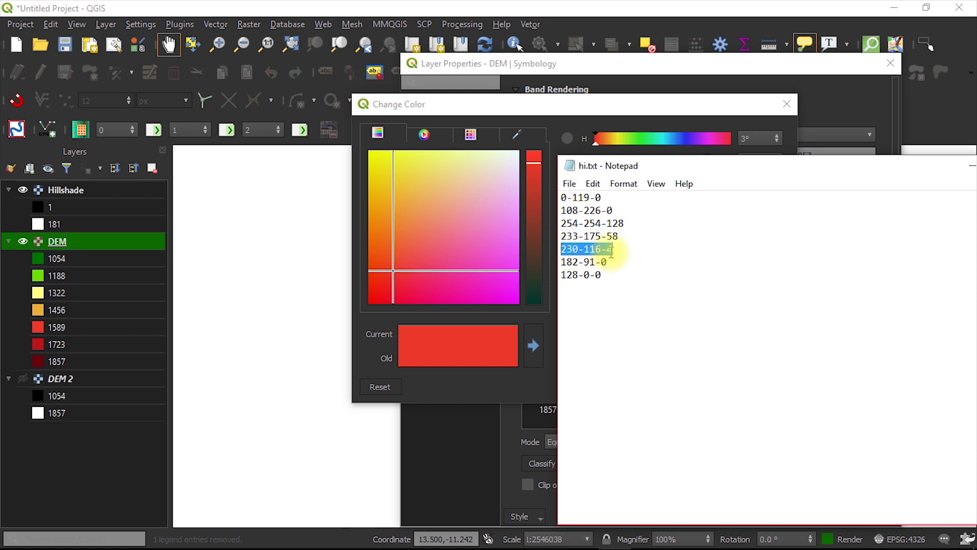
pyautogui.click(971, 165)
pyautogui.click(760, 205)
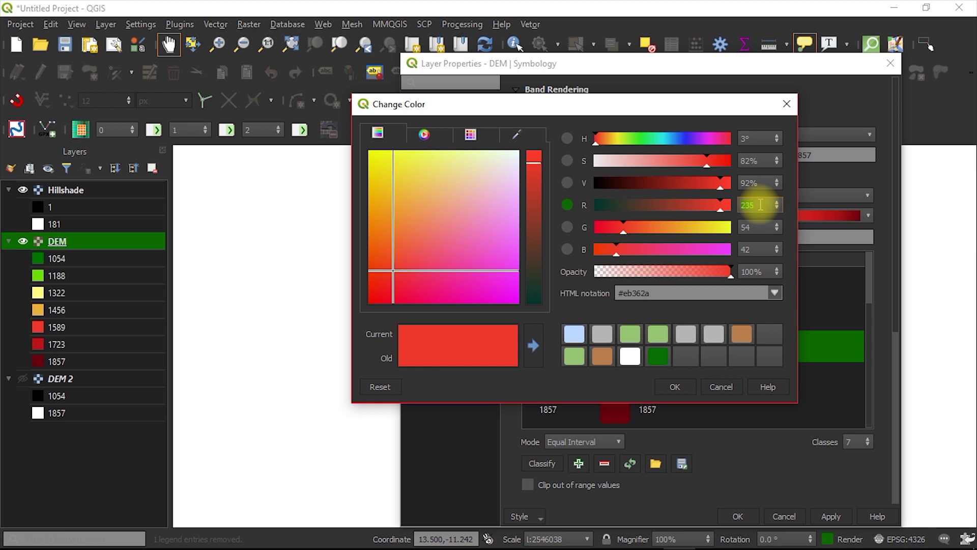
pyautogui.write('230')
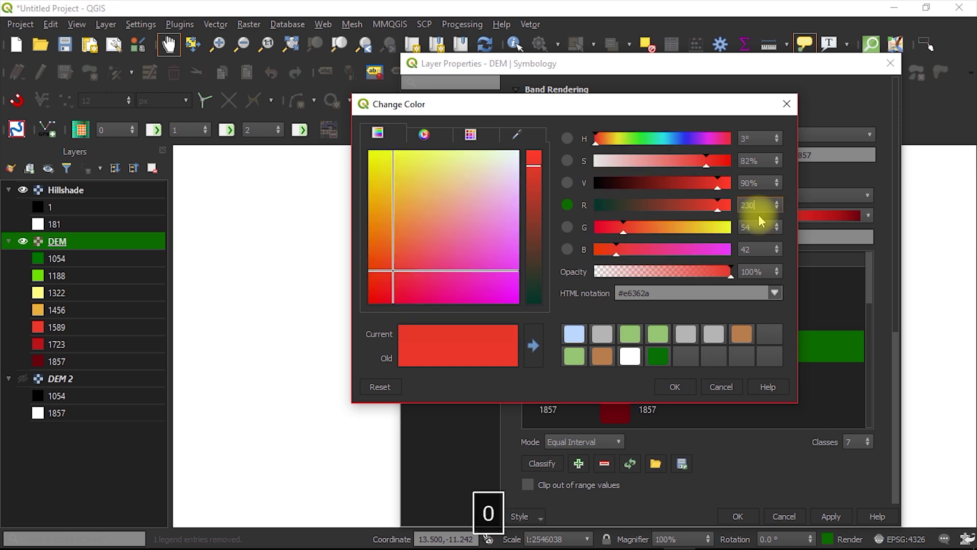
pyautogui.doubleClick(756, 227)
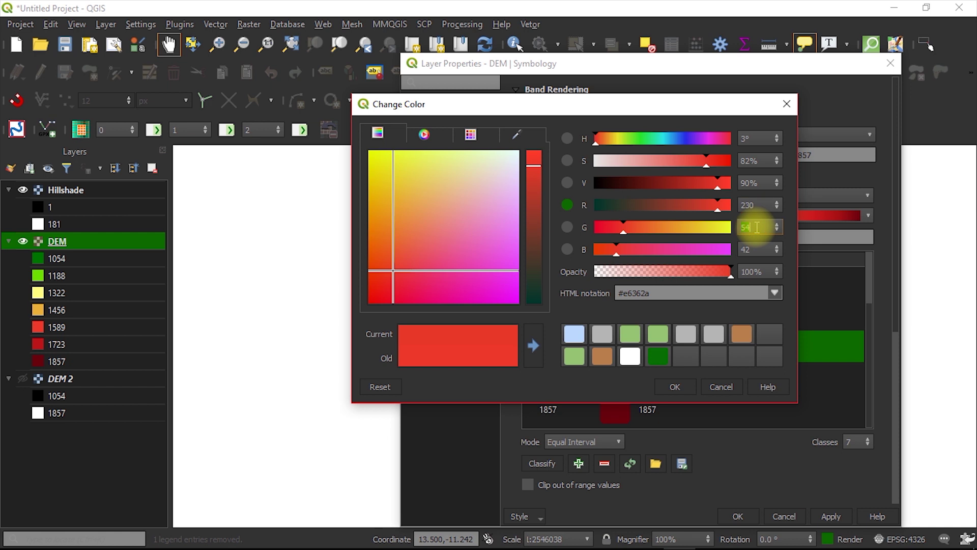
pyautogui.write('116')
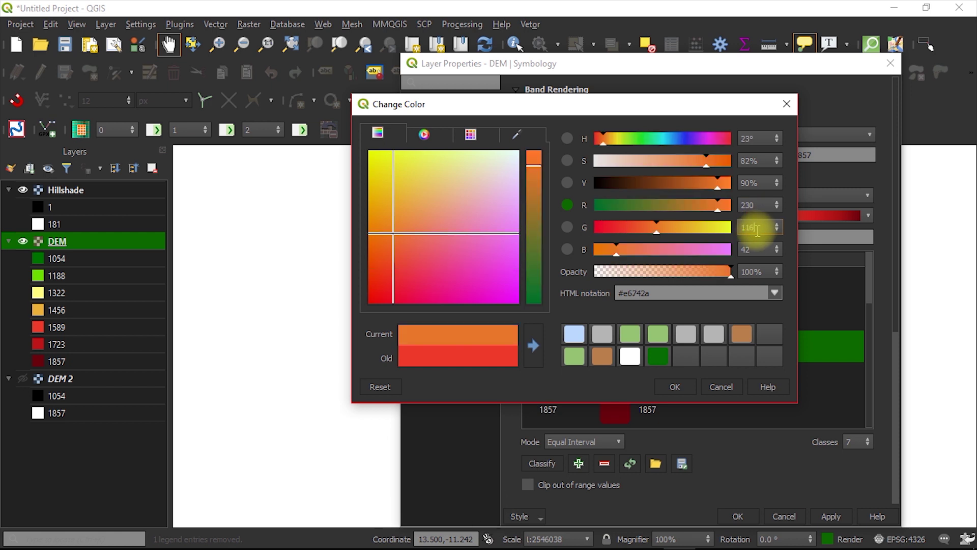
pyautogui.click(760, 248)
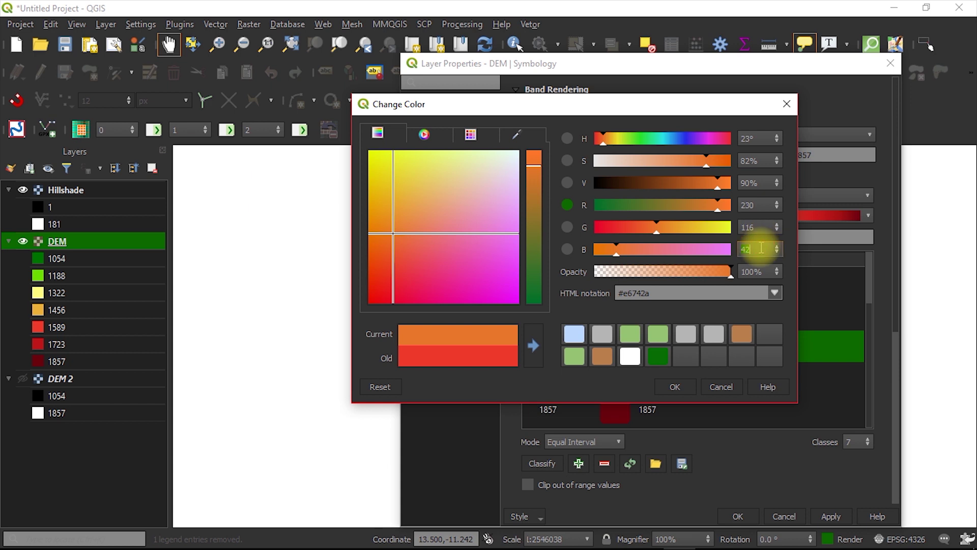
pyautogui.write('4')
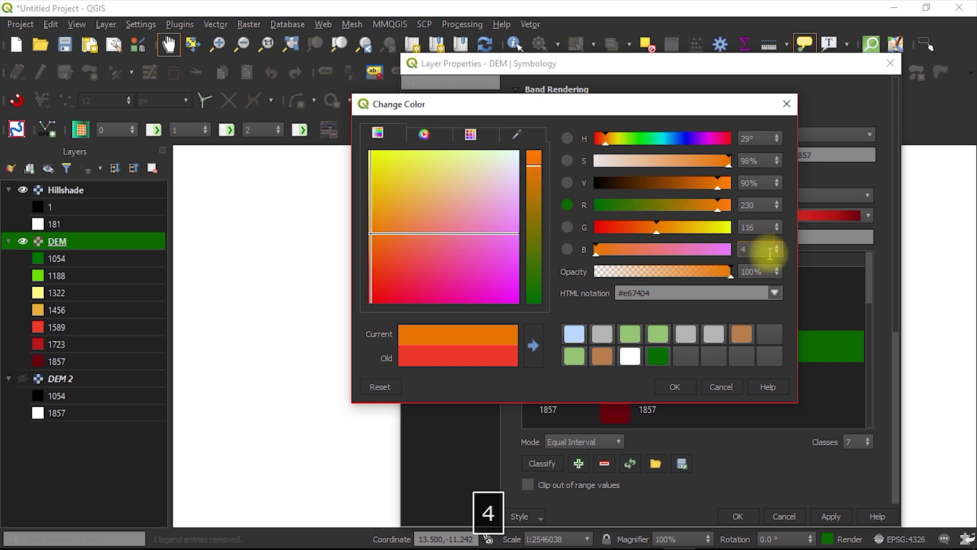
pyautogui.click(683, 387)
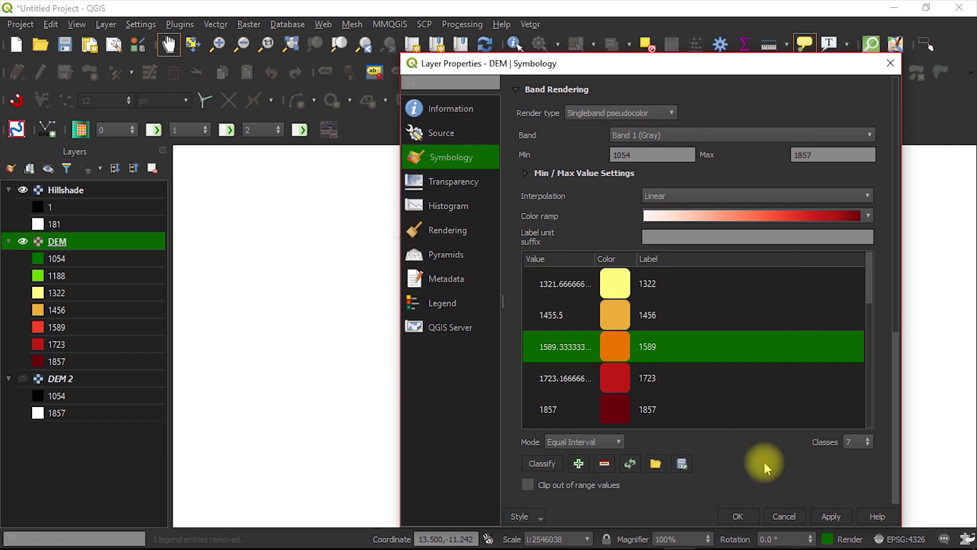
pyautogui.click(831, 516)
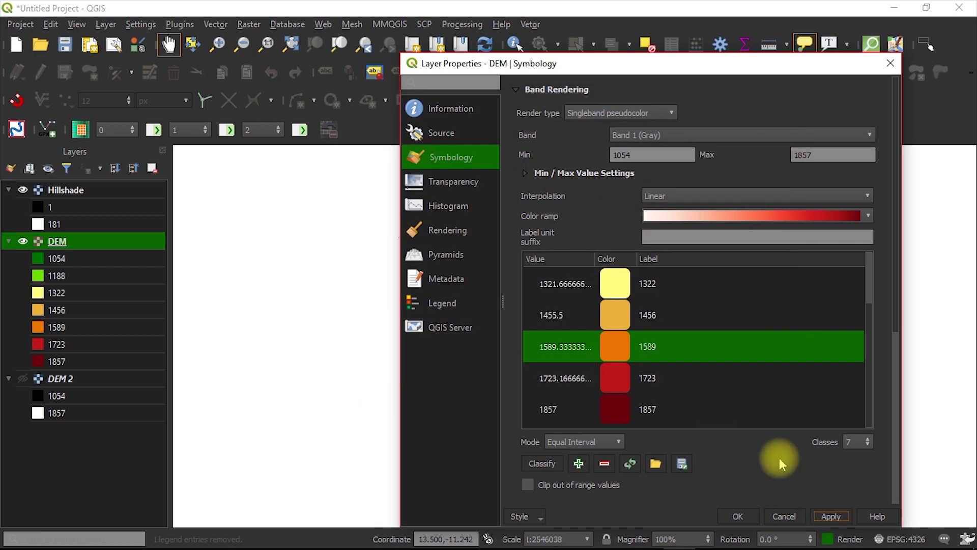
# Set the 1723 class colour to RGB 182, 91, 0, following the sixth entry of hi.txt in Notepad.
pyautogui.doubleClick(621, 378)
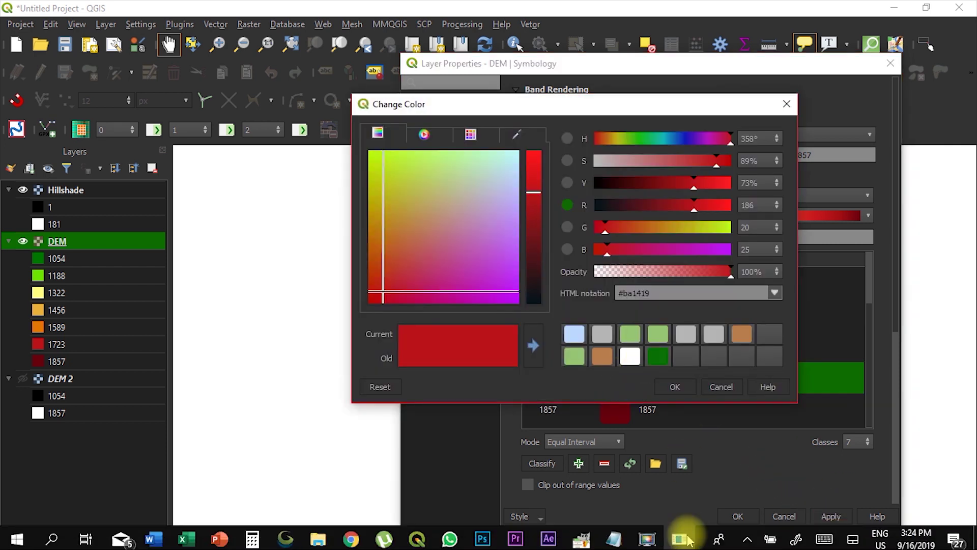
pyautogui.click(614, 534)
pyautogui.moveTo(609, 264); pyautogui.dragTo(552, 265)
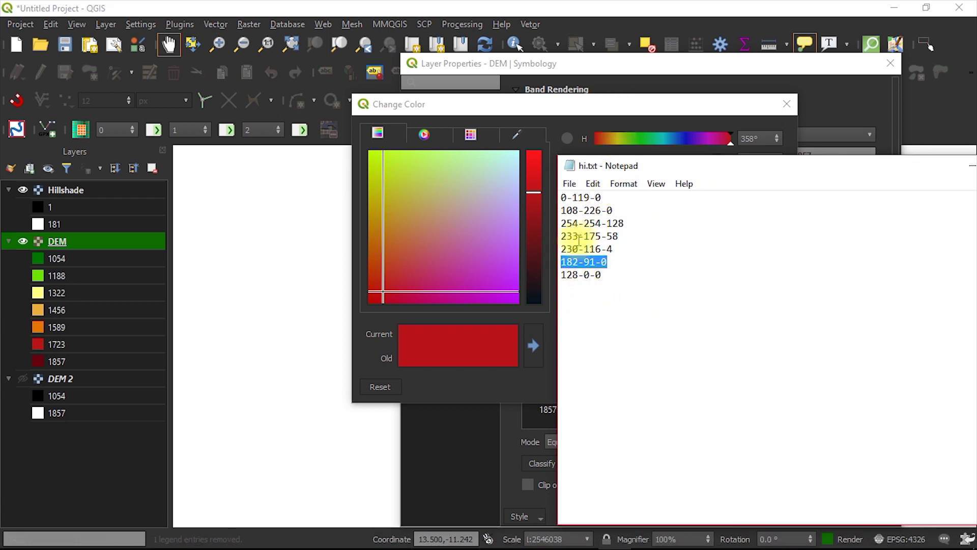
pyautogui.click(642, 111)
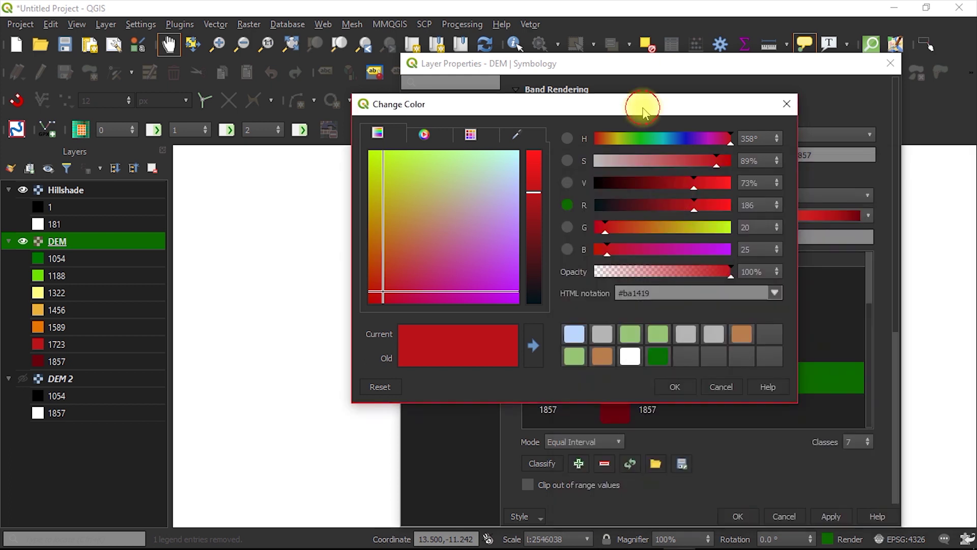
pyautogui.click(760, 206)
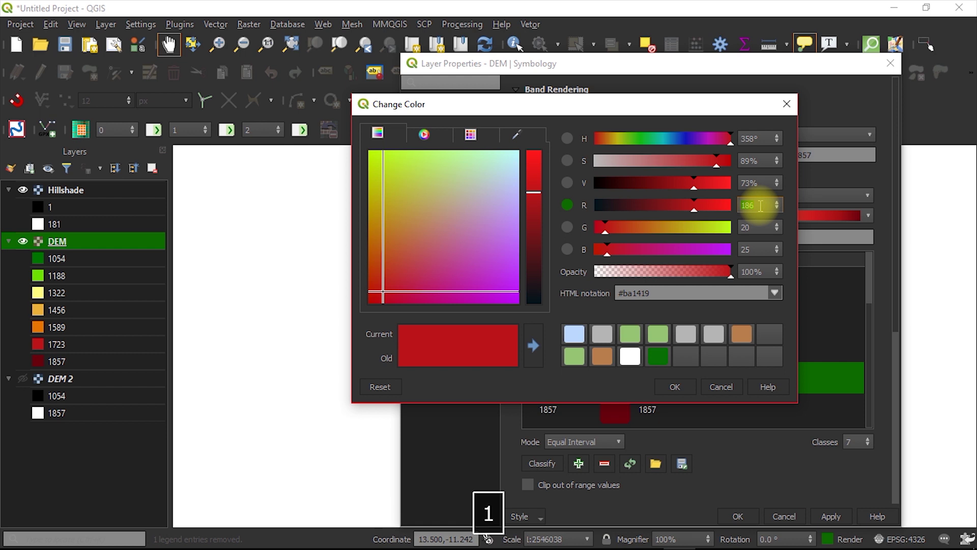
pyautogui.write('1')
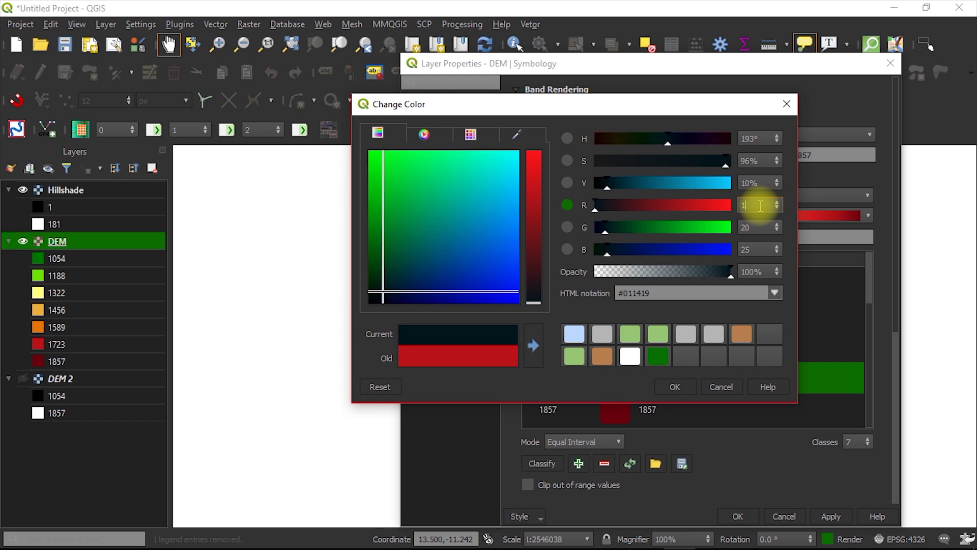
pyautogui.write('82')
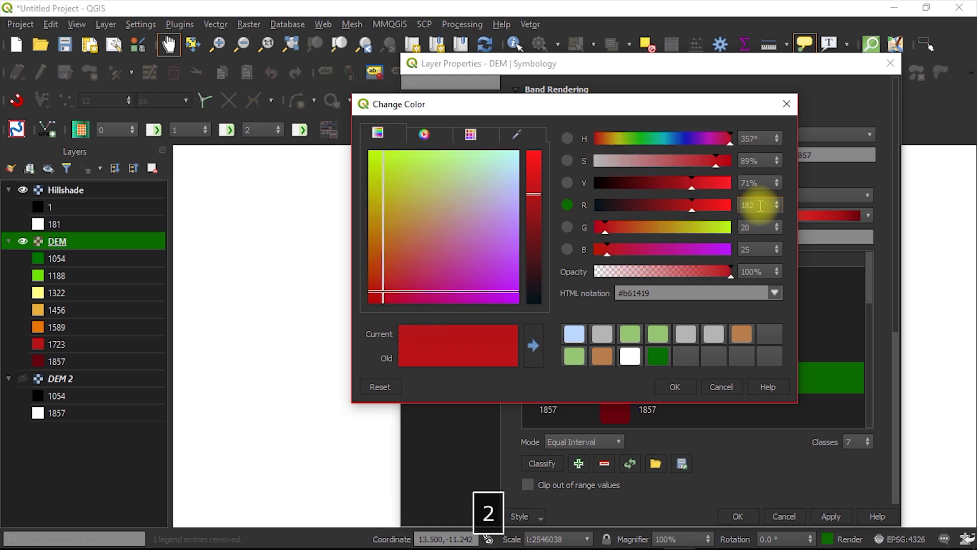
pyautogui.doubleClick(759, 226)
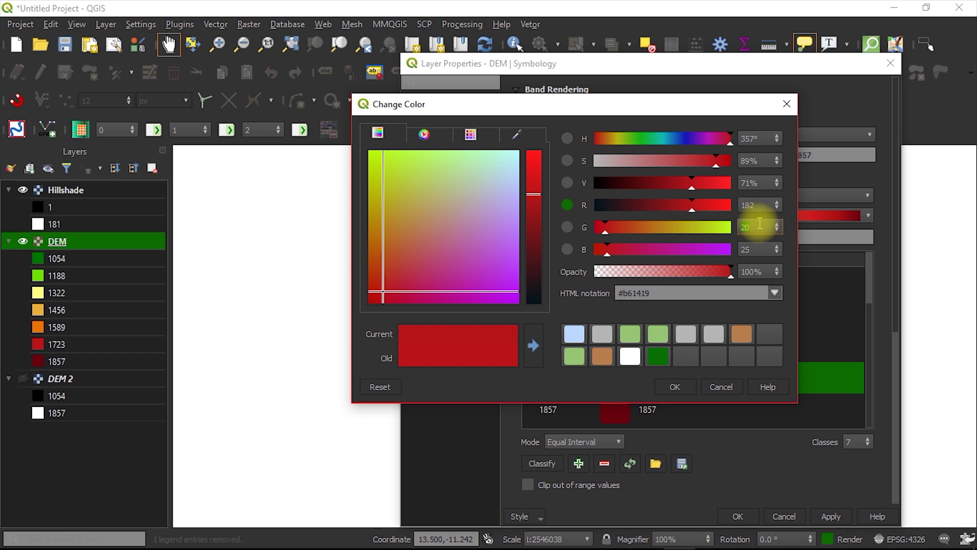
pyautogui.write('9')
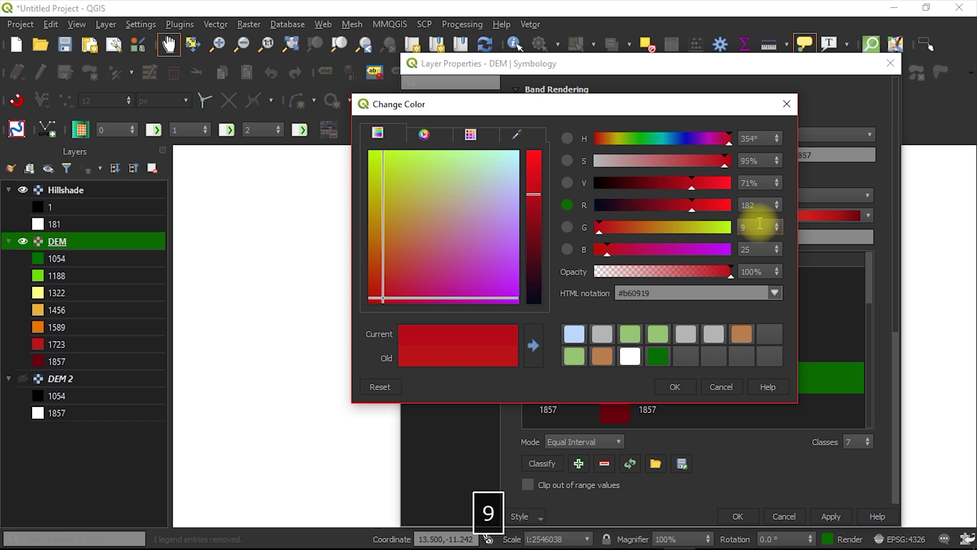
pyautogui.write('1')
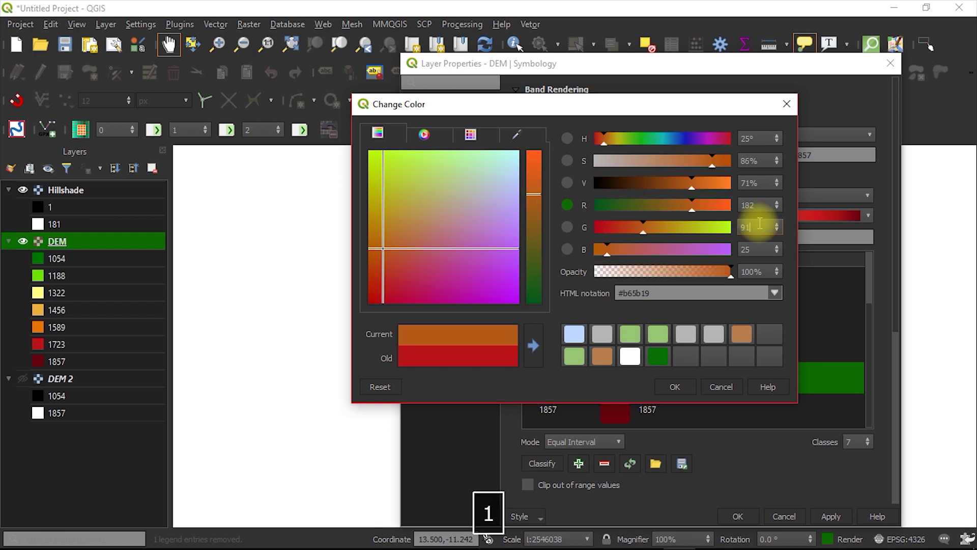
pyautogui.doubleClick(756, 248)
pyautogui.write('0')
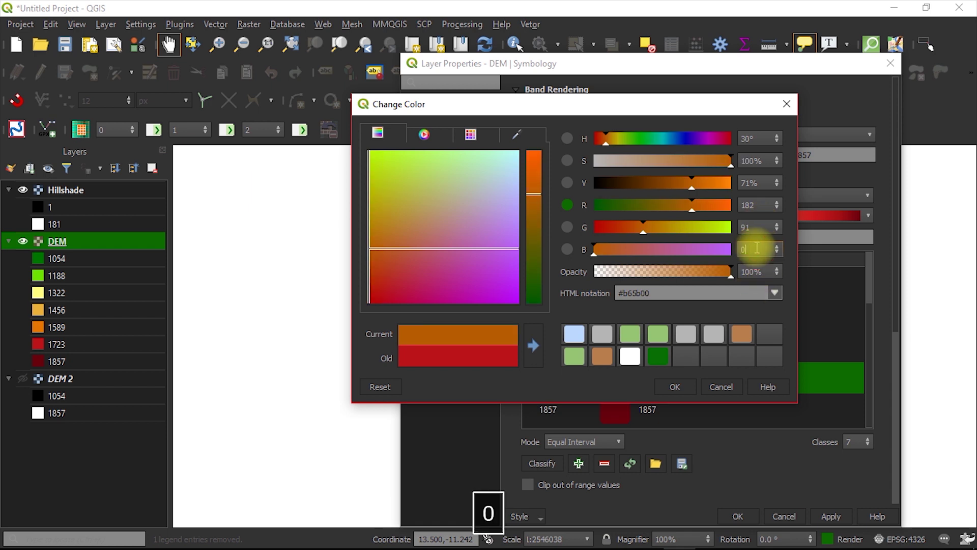
pyautogui.click(677, 387)
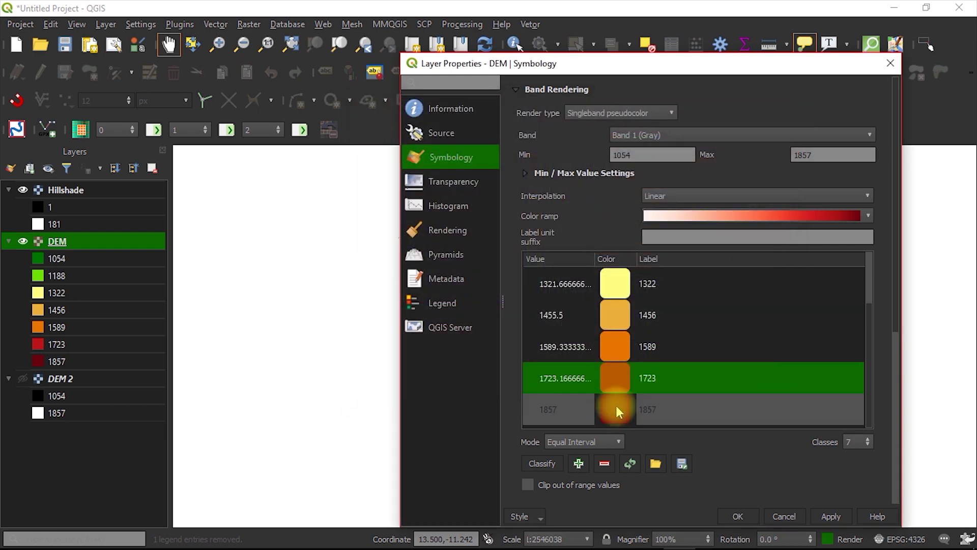
# Set the 1857 class colour to RGB 128, 0, 0, following the seventh entry of hi.txt in Notepad, and apply the DEM symbology.
pyautogui.doubleClick(616, 405)
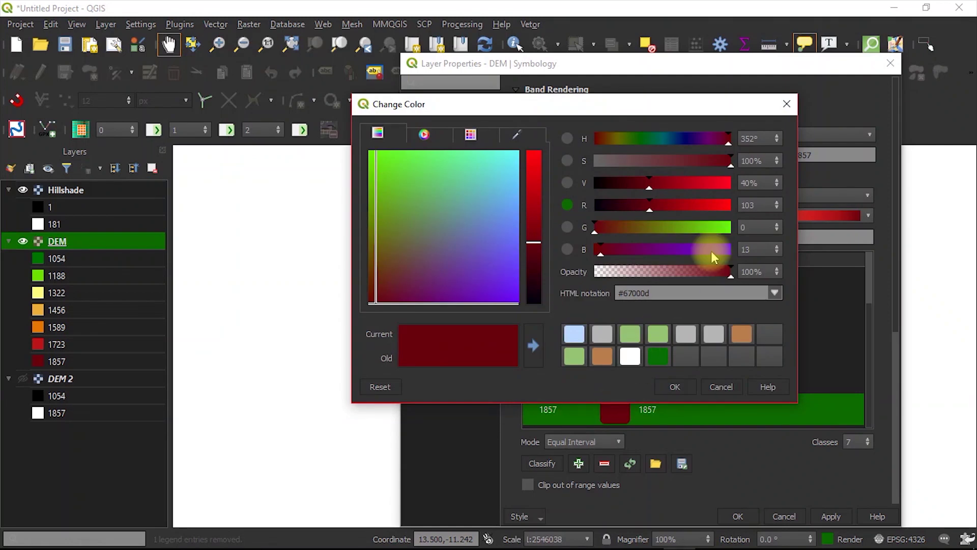
pyautogui.click(617, 539)
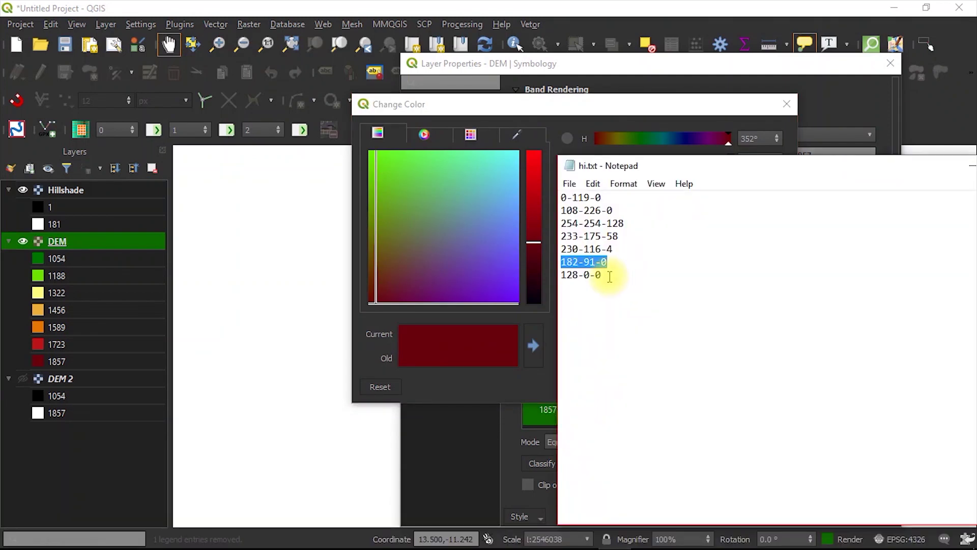
pyautogui.moveTo(603, 275); pyautogui.dragTo(561, 275)
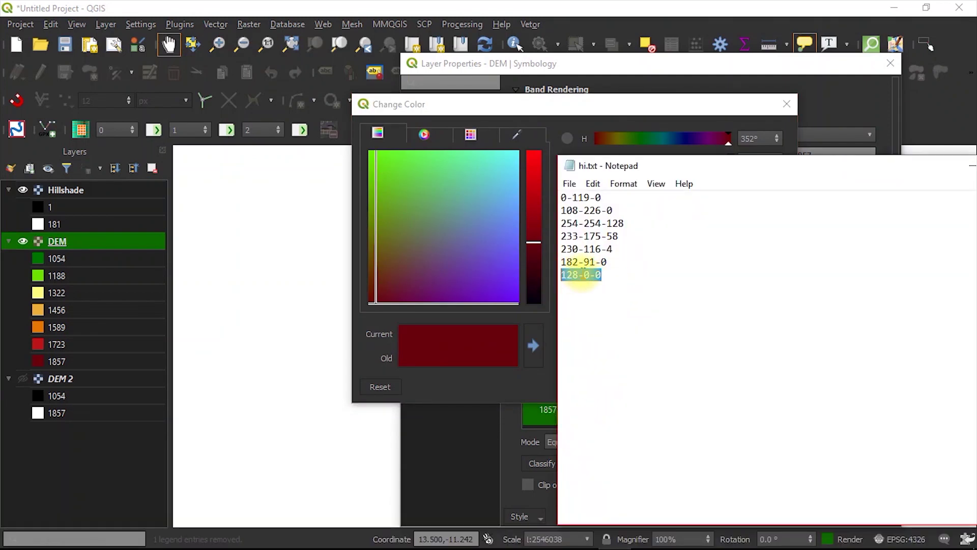
pyautogui.click(661, 111)
pyautogui.doubleClick(762, 205)
pyautogui.write('128')
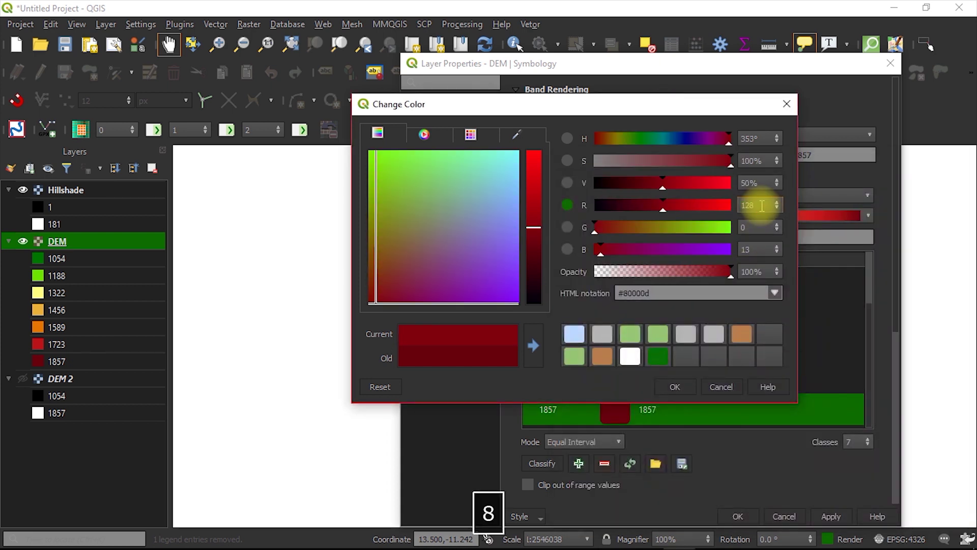
pyautogui.doubleClick(755, 248)
pyautogui.write('0')
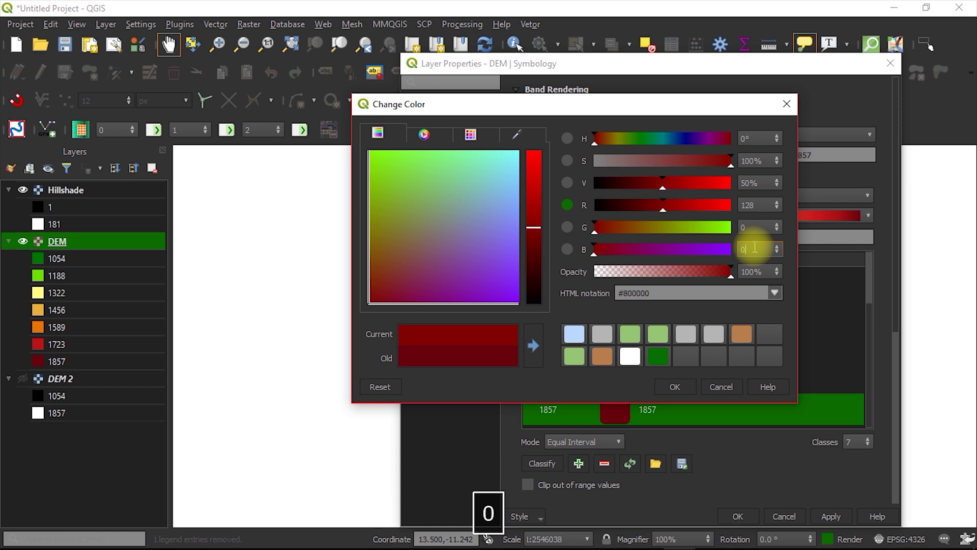
pyautogui.click(675, 386)
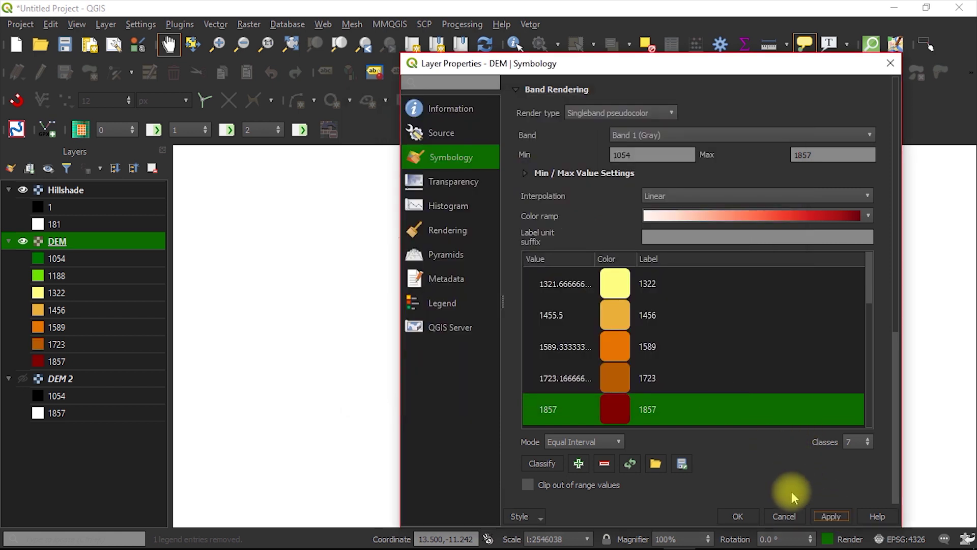
pyautogui.moveTo(741, 62); pyautogui.dragTo(742, 32)
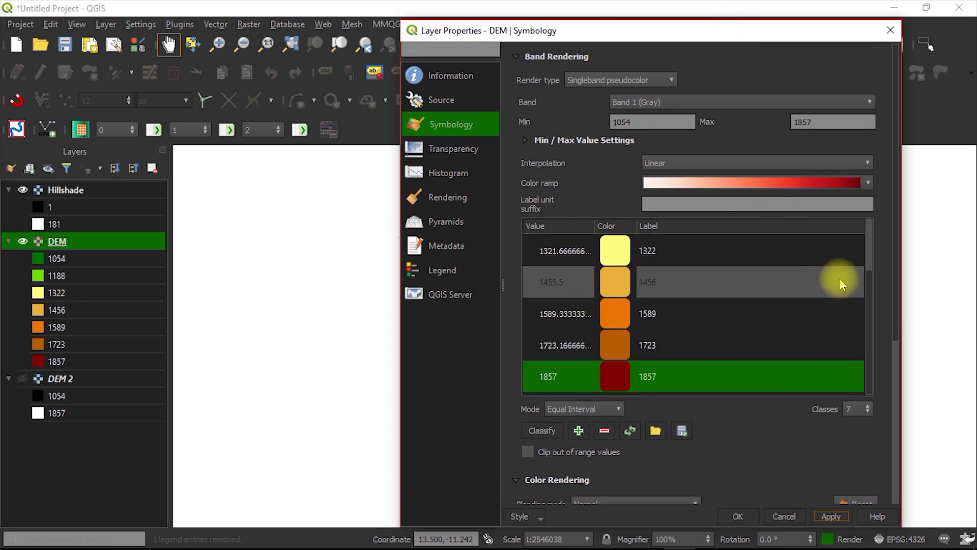
pyautogui.moveTo(868, 305)
pyautogui.mouseDown()
pyautogui.moveTo(869, 253)
pyautogui.moveTo(866, 323)
pyautogui.mouseUp()
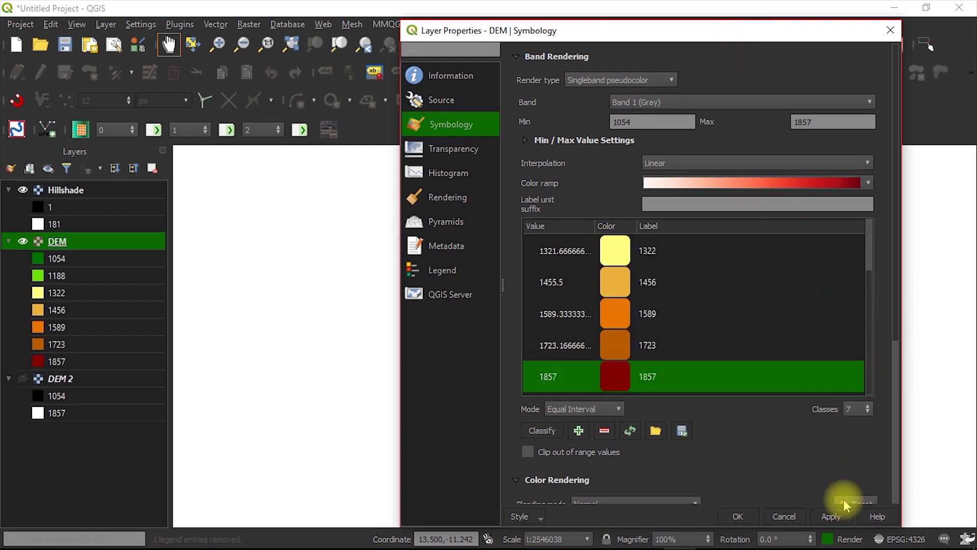
pyautogui.click(835, 517)
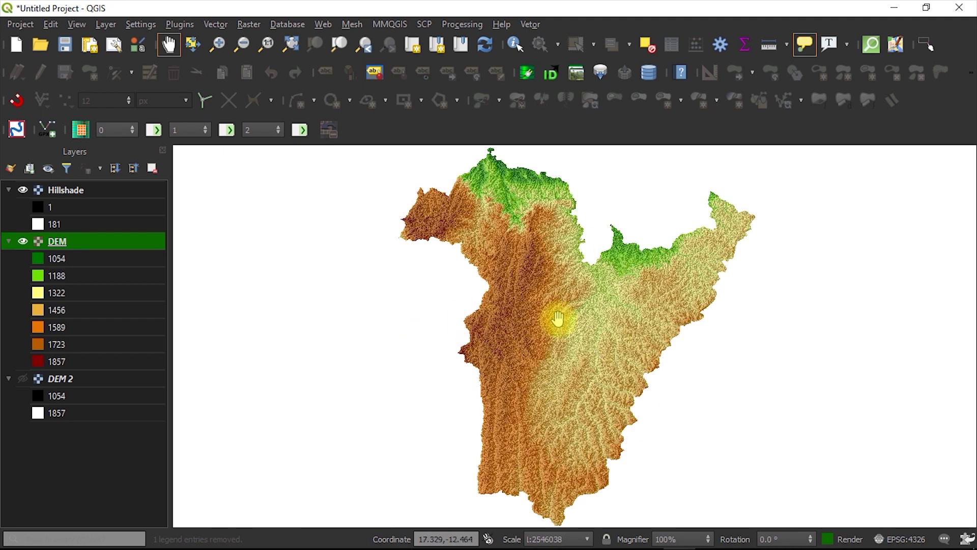
# Remove the DEM 2 layer from the project.
pyautogui.click(58, 381)
pyautogui.rightClick(57, 381)
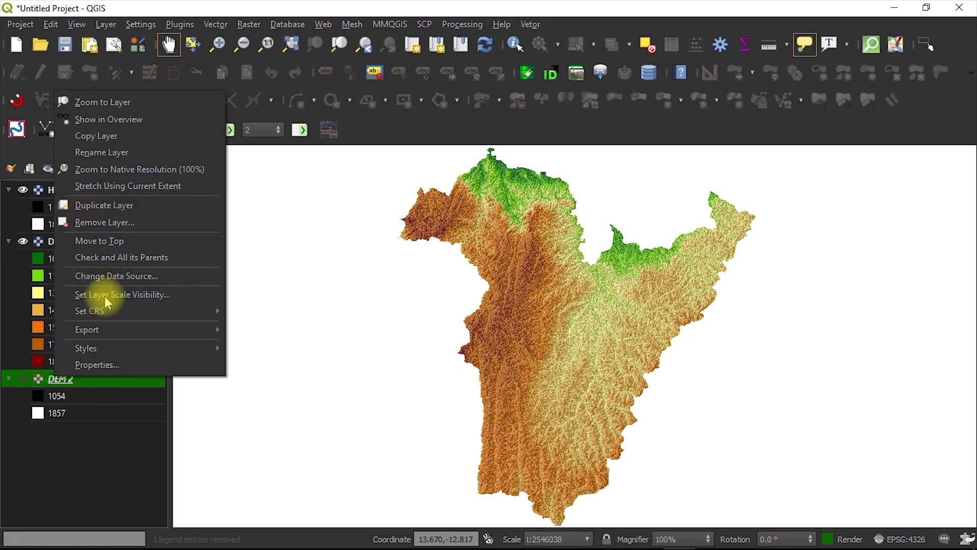
pyautogui.click(108, 224)
pyautogui.press('Return')
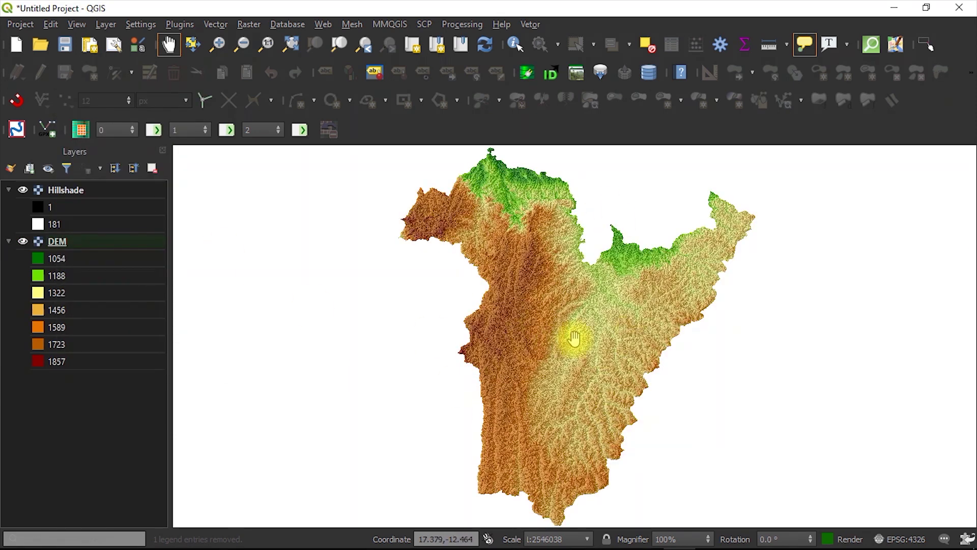
# Examine the shaded relief up close around the valleys and ridges in the central part of the map.
pyautogui.scroll(1, 553, 290)
pyautogui.scroll(1, 531, 198)
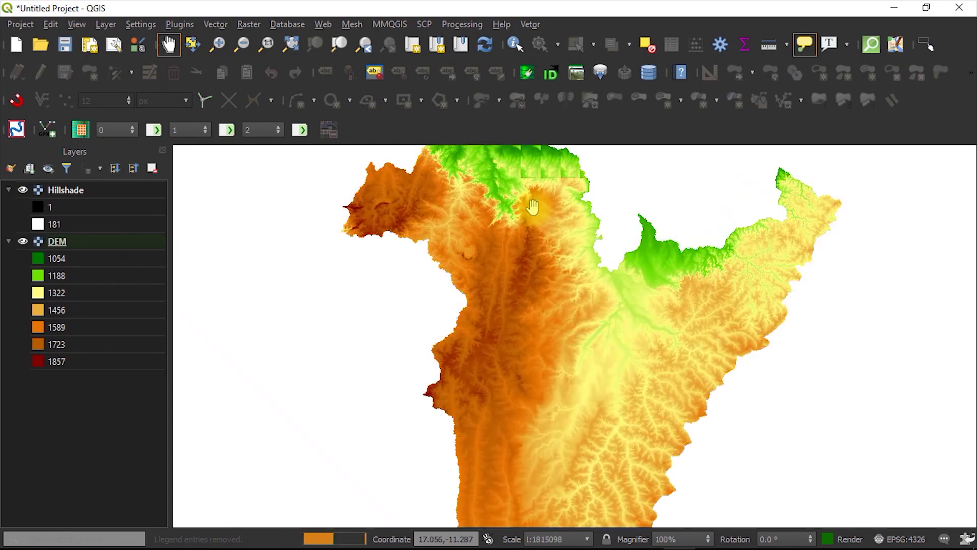
pyautogui.scroll(3, 525, 203)
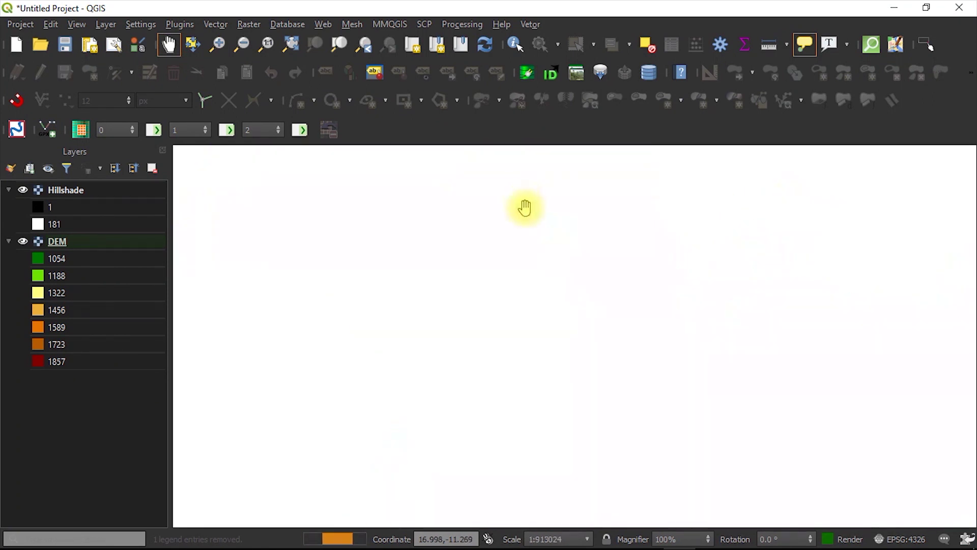
pyautogui.moveTo(534, 287); pyautogui.dragTo(492, 284)
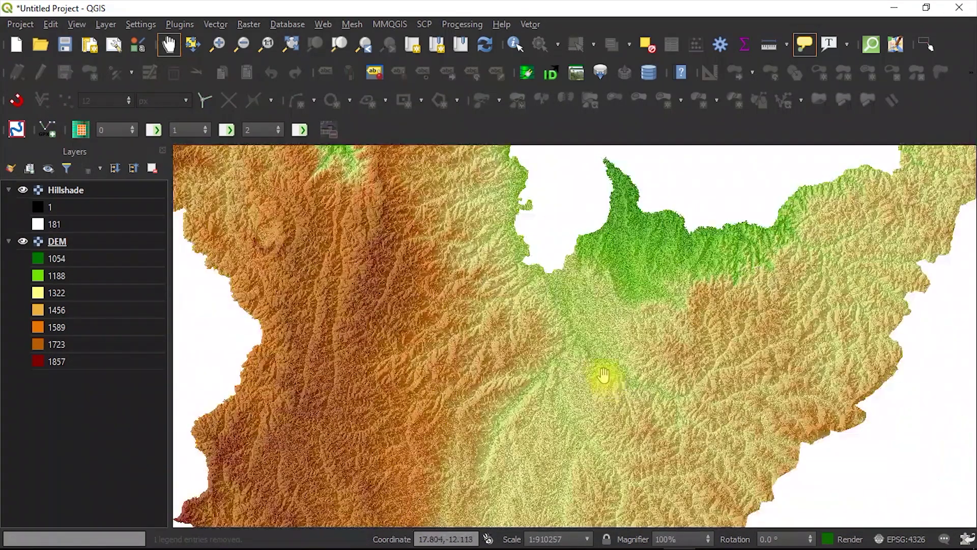
pyautogui.moveTo(602, 377); pyautogui.dragTo(491, 258)
pyautogui.scroll(1, 576, 336)
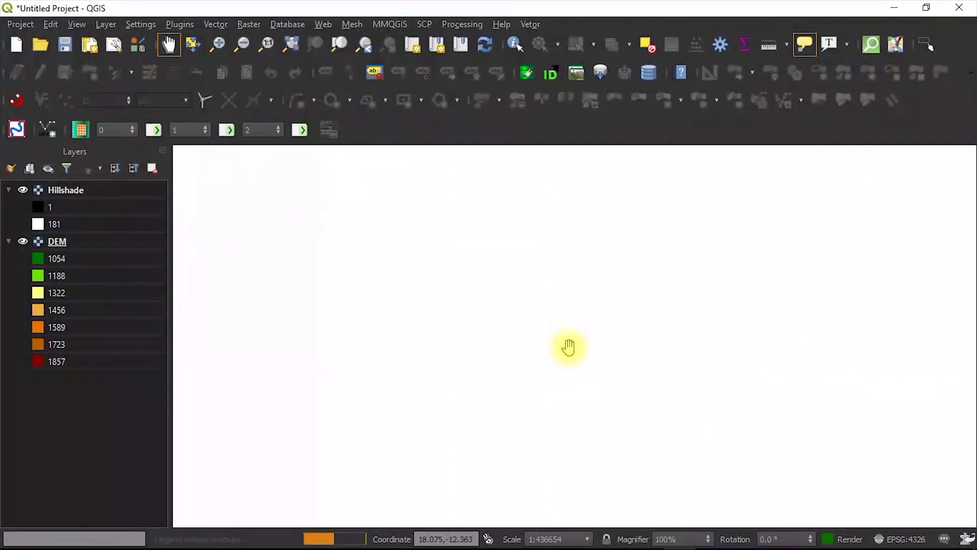
pyautogui.click(536, 359)
pyautogui.moveTo(536, 360); pyautogui.dragTo(588, 325)
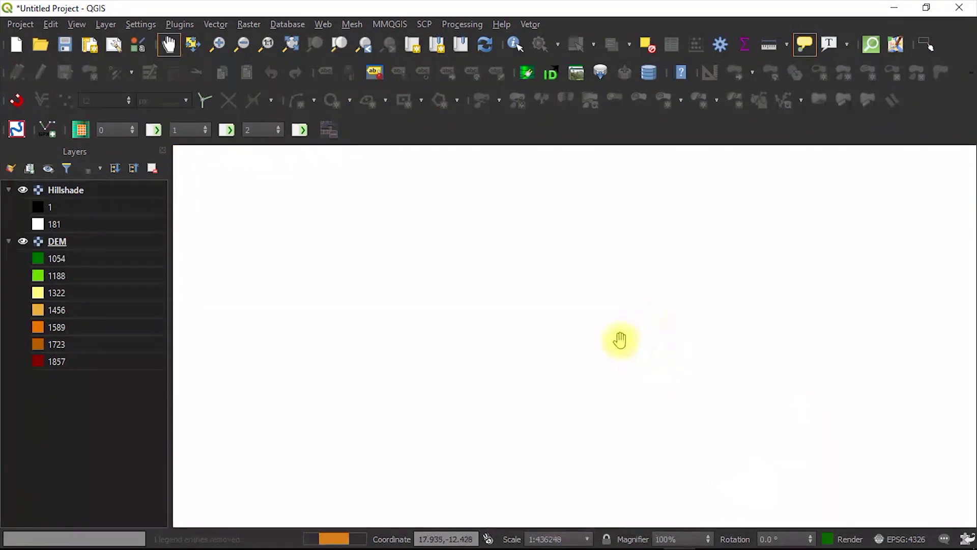